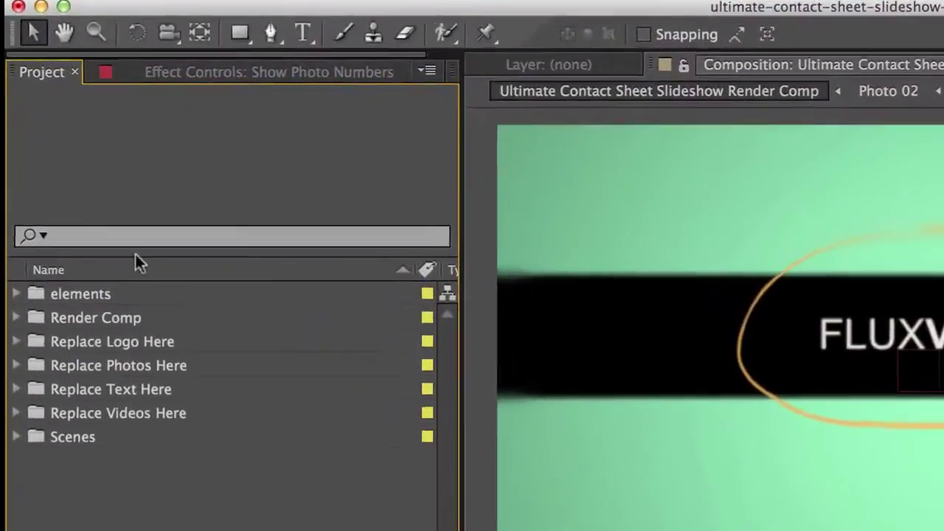
# - Expand the elements folder to inspect its contents, then collapse it again
pyautogui.click(90, 155)
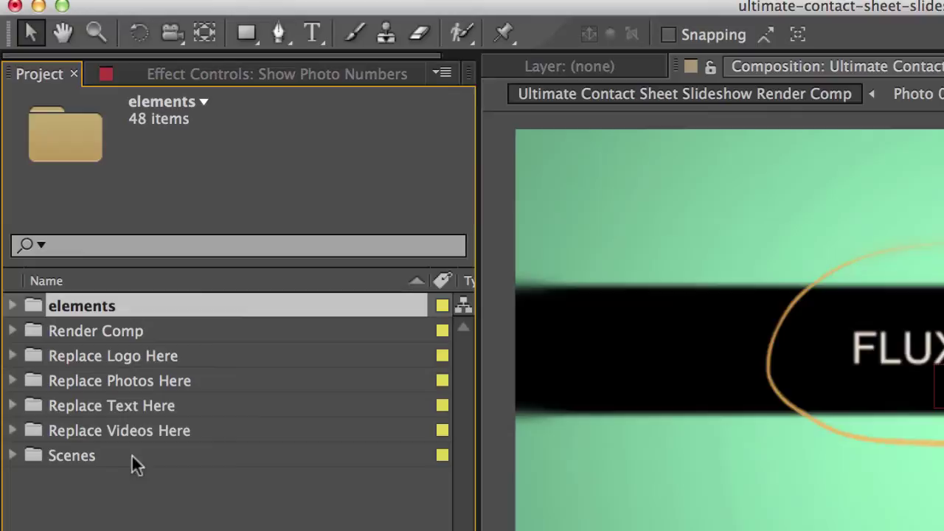
pyautogui.click(165, 509)
pyautogui.click(78, 317)
pyautogui.click(10, 306)
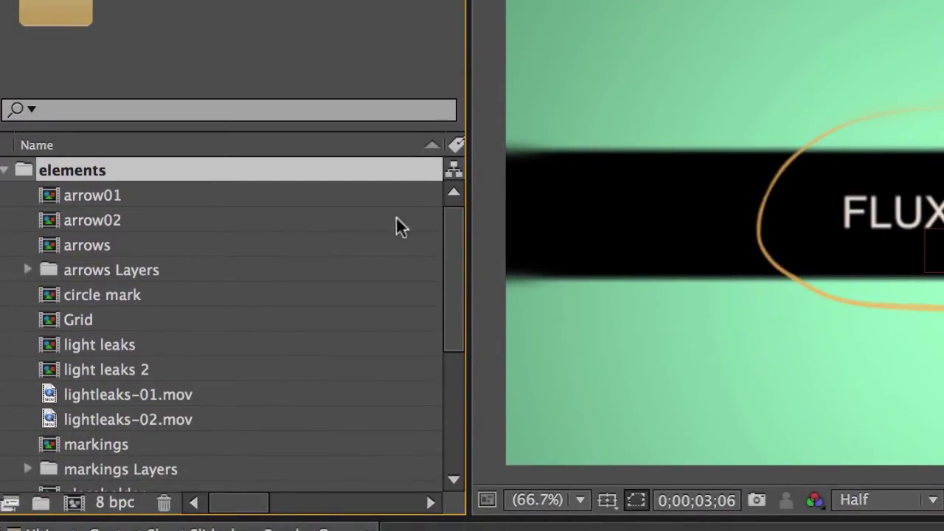
pyautogui.click(4, 170)
# - Expand Render Comp, select the final render comp, and preview it at 0;00;24;00
pyautogui.click(83, 196)
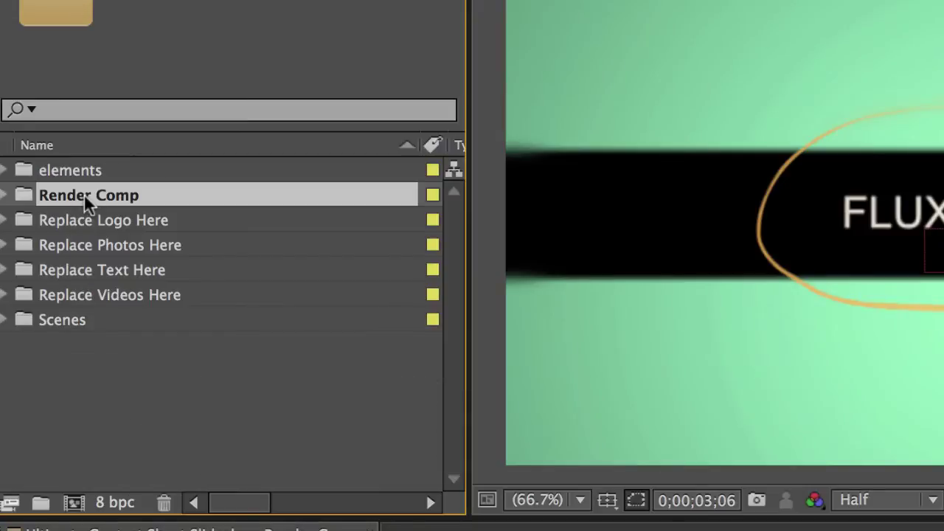
pyautogui.click(4, 195)
pyautogui.click(109, 223)
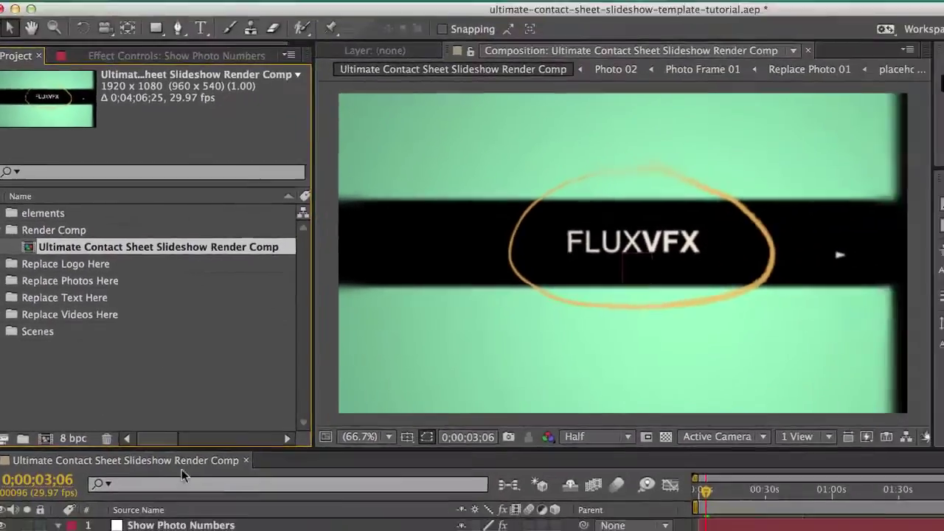
pyautogui.click(288, 522)
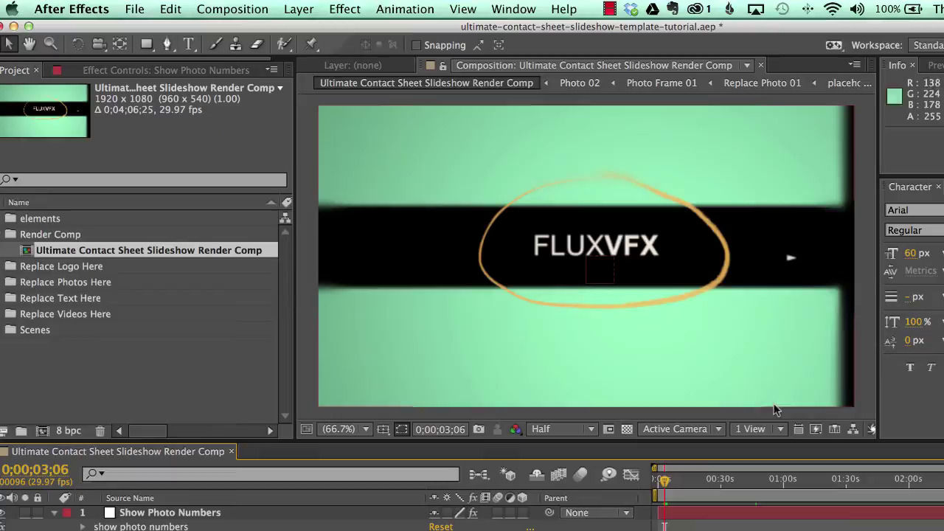
pyautogui.click(678, 483)
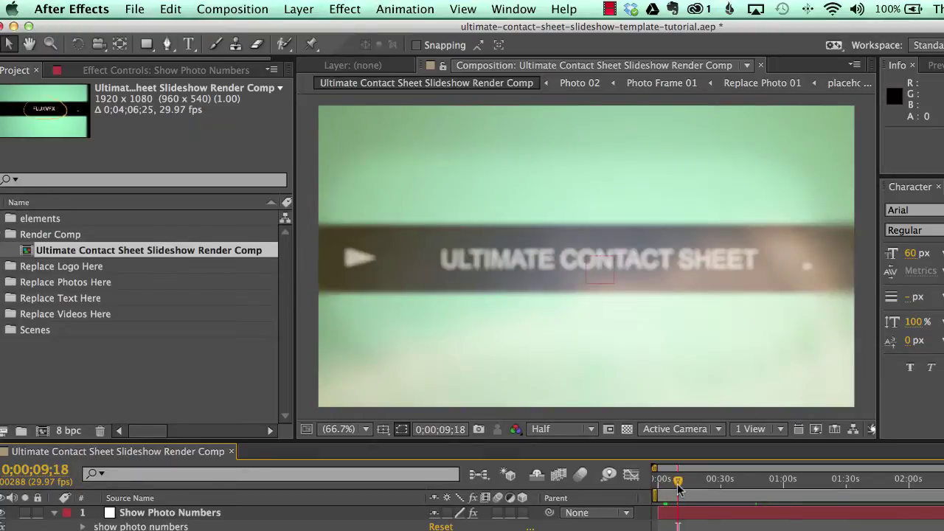
pyautogui.moveTo(678, 483); pyautogui.dragTo(708, 483)
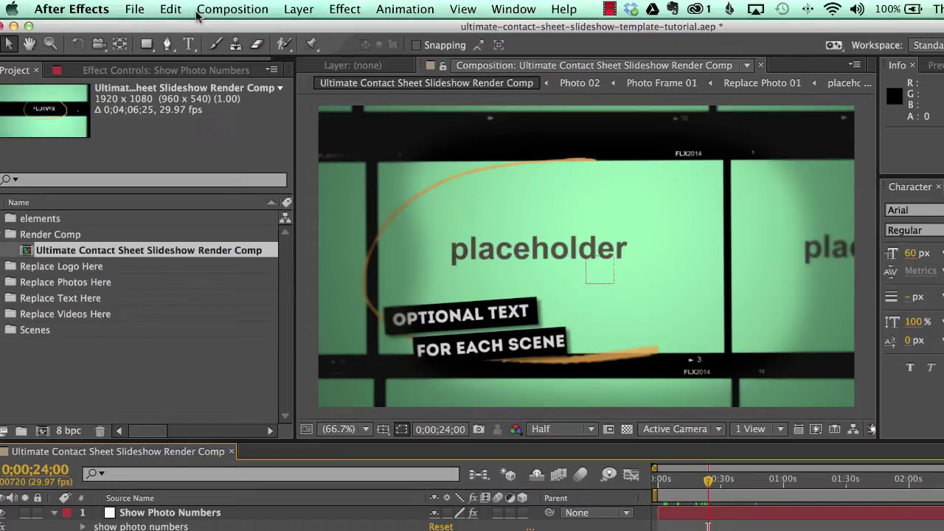
pyautogui.click(221, 9)
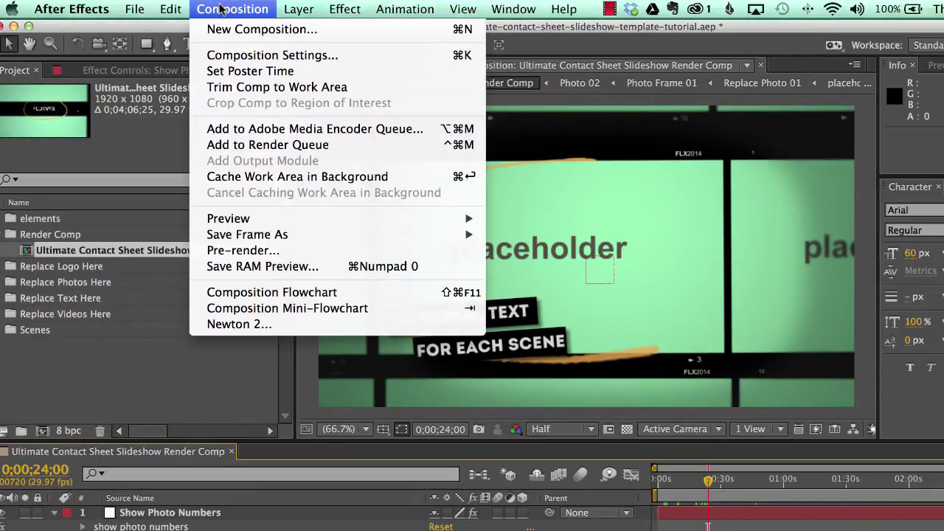
# - Queue the render comp for encoding and expand the Replace Logo Here and Replace Photos Here folders
pyautogui.click(279, 129)
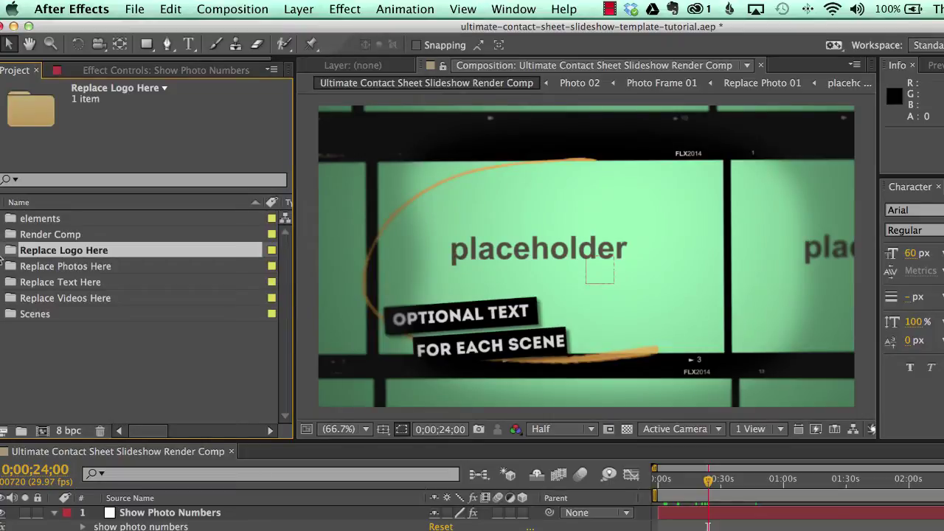
pyautogui.click(2, 251)
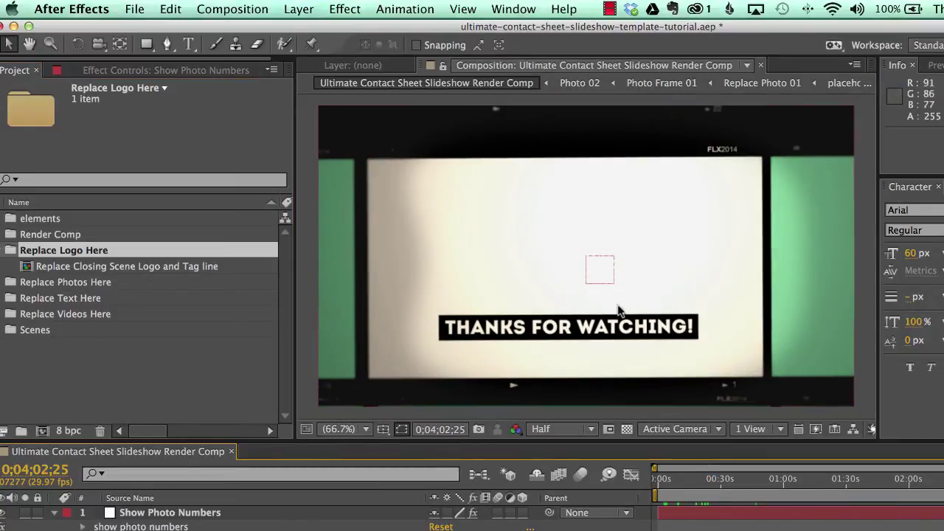
pyautogui.click(4, 288)
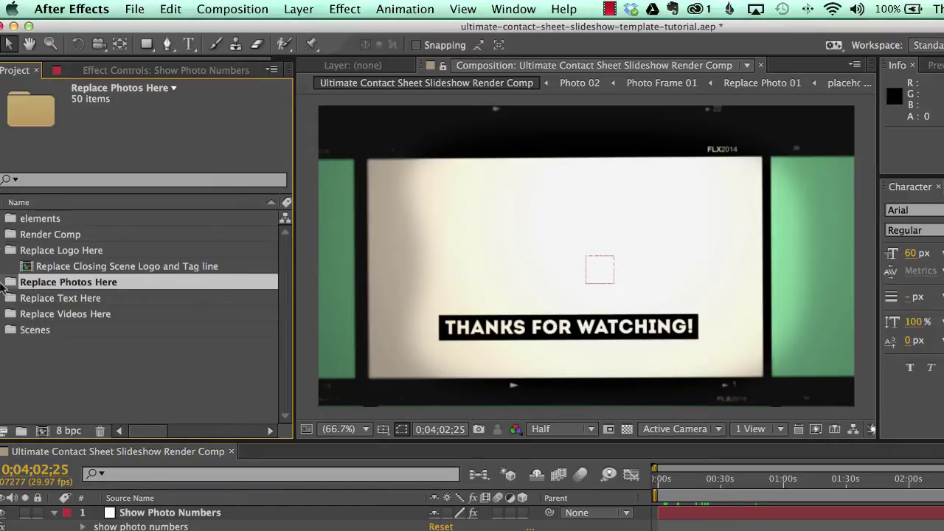
pyautogui.click(2, 286)
pyautogui.scroll(-2, 6, 280)
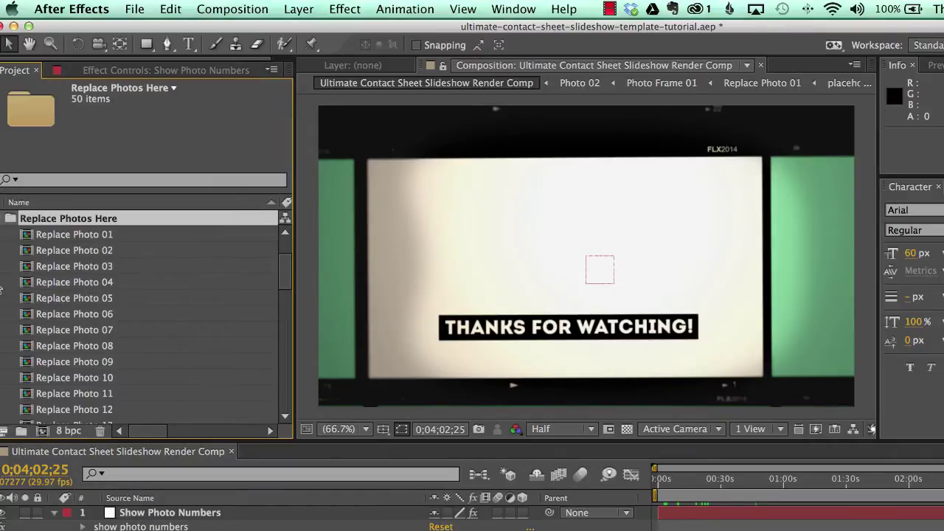
# - Open Replace Photo 01, hide and reshow its placeholder layer, then close it and collapse the folder
pyautogui.click(48, 236)
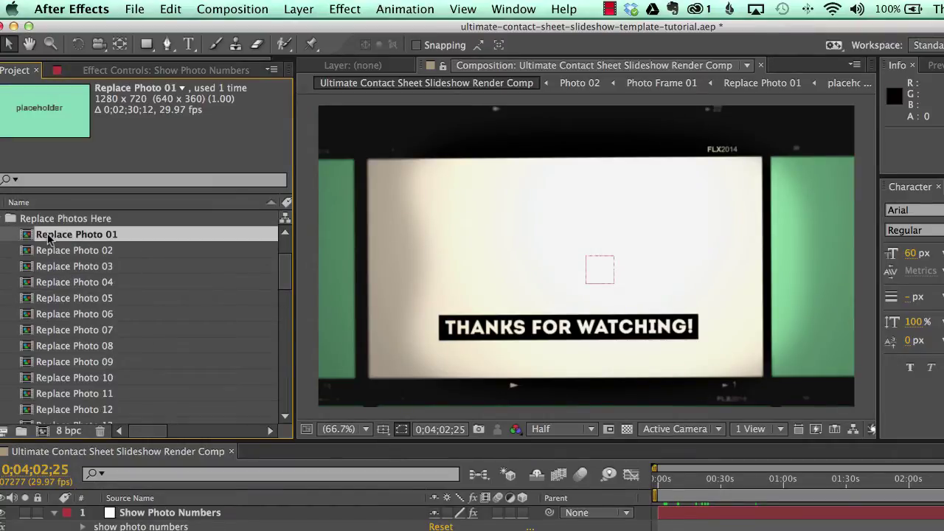
pyautogui.doubleClick(48, 236)
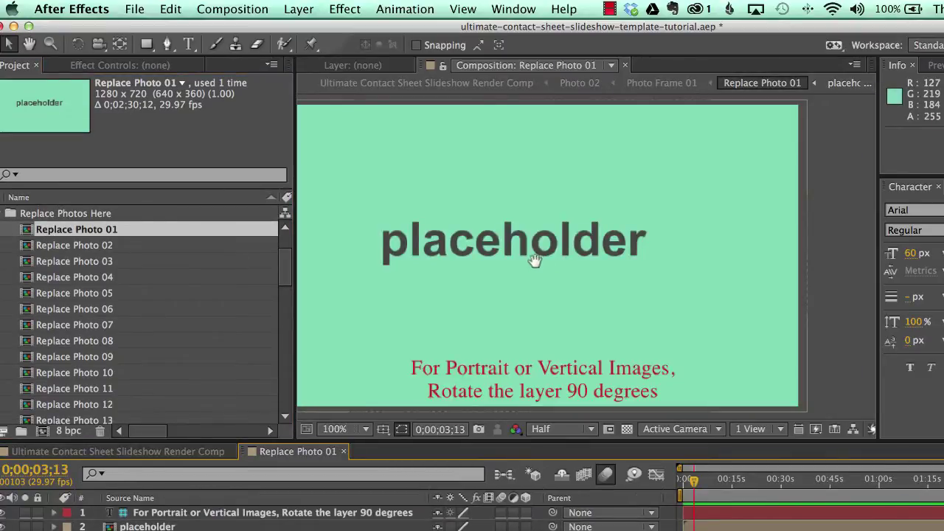
pyautogui.moveTo(535, 261); pyautogui.dragTo(583, 275)
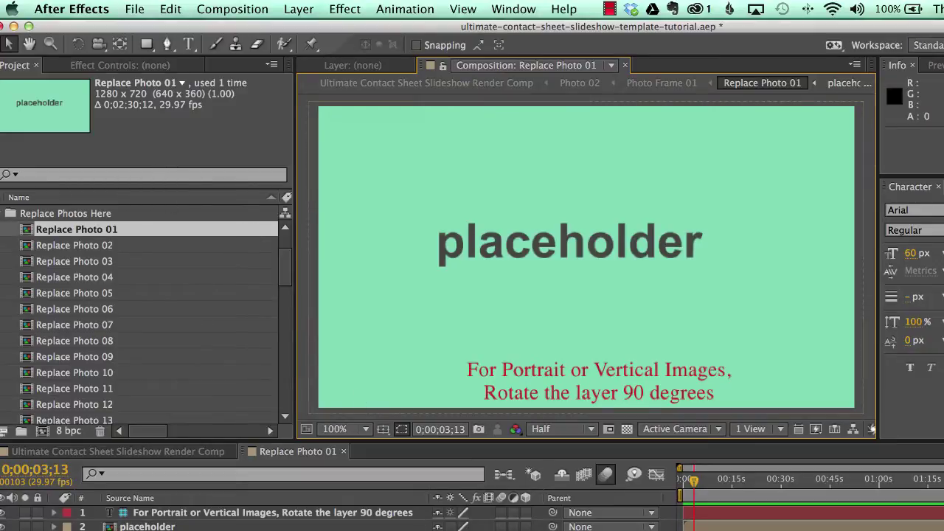
pyautogui.click(141, 526)
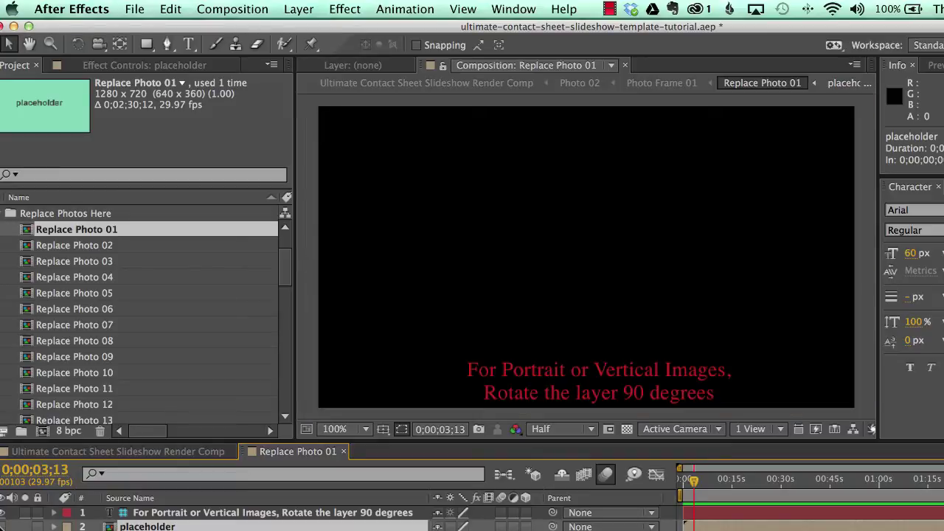
pyautogui.click(3, 527)
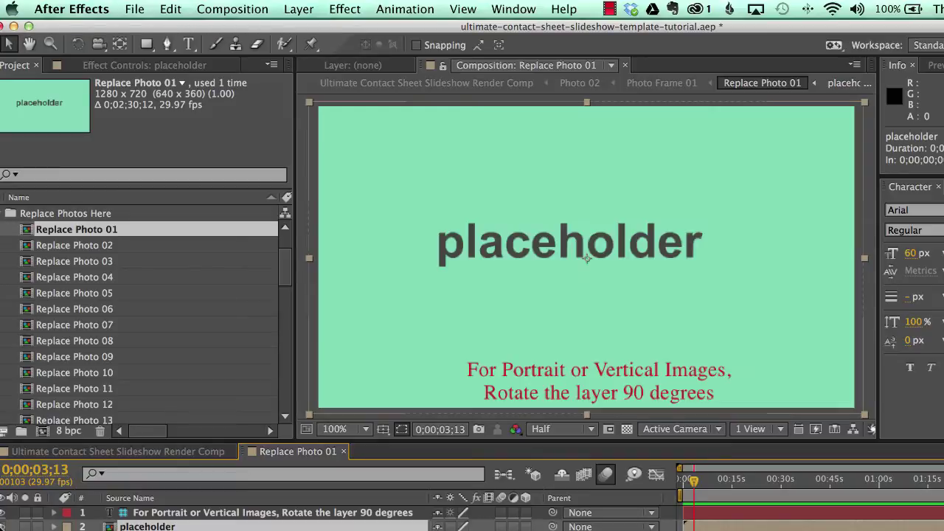
pyautogui.click(341, 451)
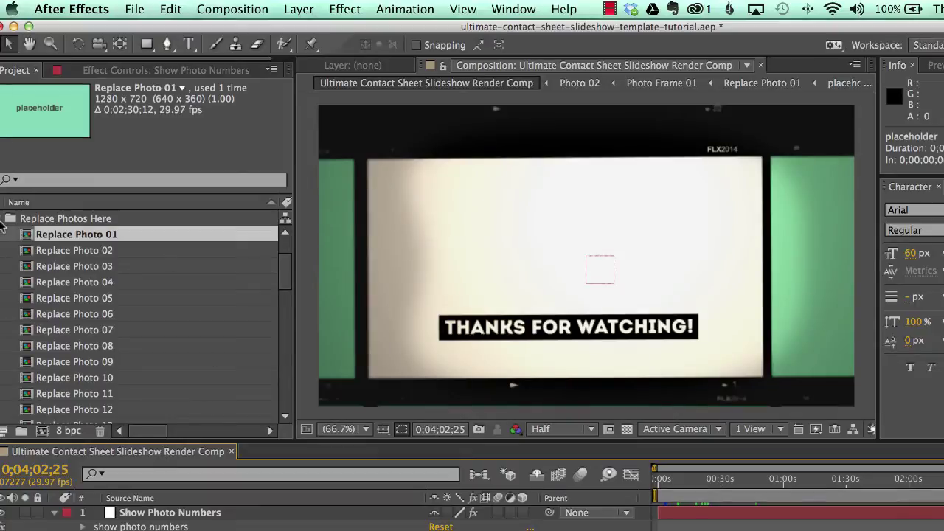
pyautogui.click(2, 219)
# - Expand Replace Text Here and browse its Closing Scene and Video Scenes text subfolders
pyautogui.click(44, 298)
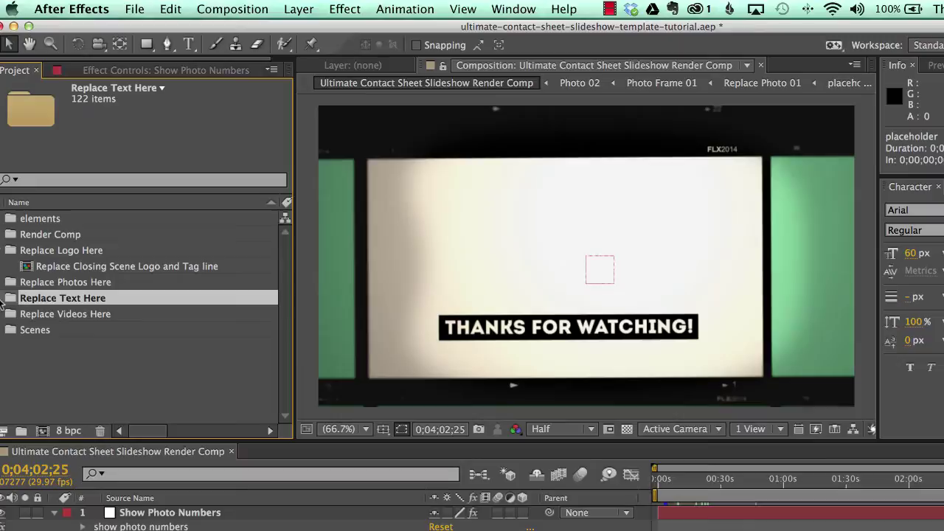
pyautogui.click(3, 299)
pyautogui.click(56, 316)
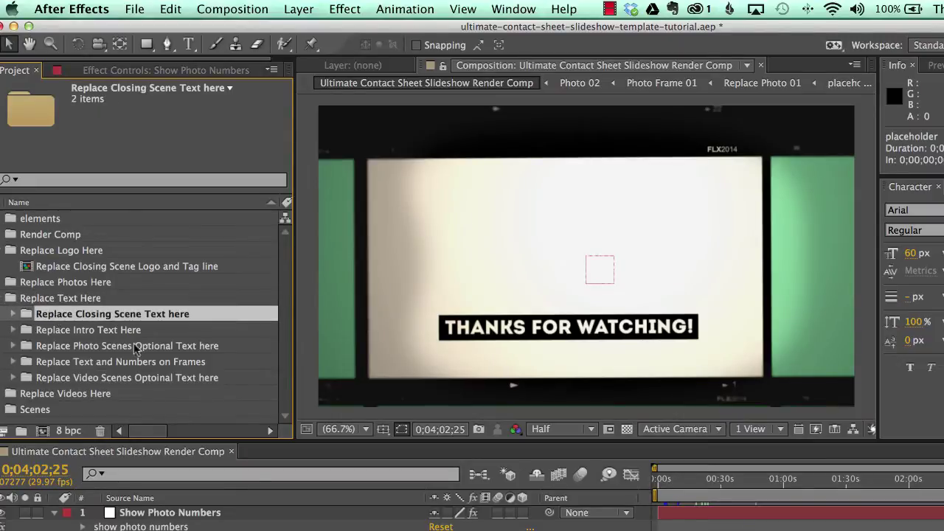
pyautogui.click(103, 380)
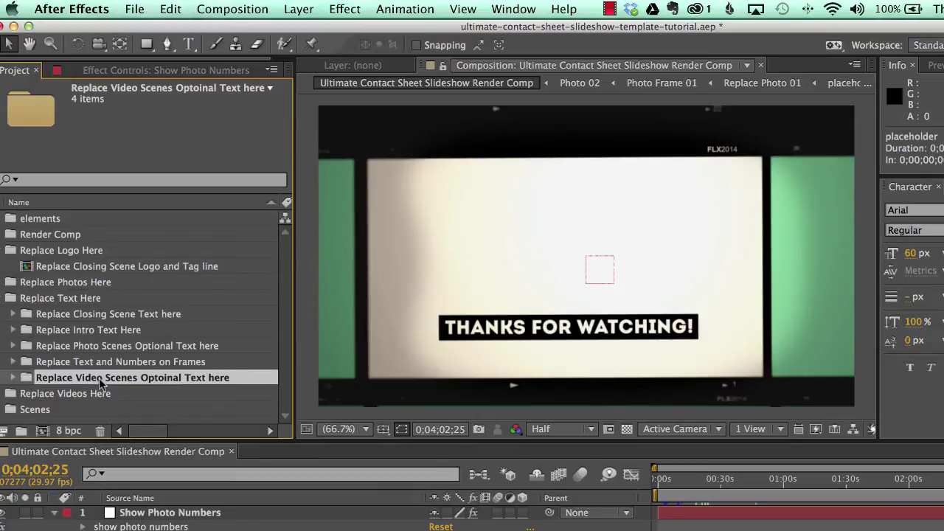
pyautogui.click(103, 317)
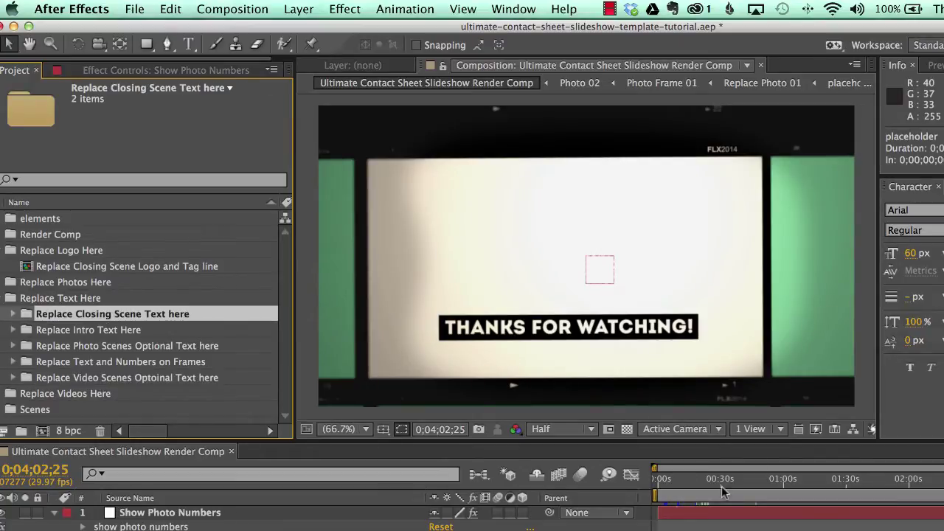
# - Preview the FLUXVFX, ULTIMATE CONTACT SHEET and PRESENTS intro titles, selecting Replace Intro Text Here
pyautogui.click(659, 485)
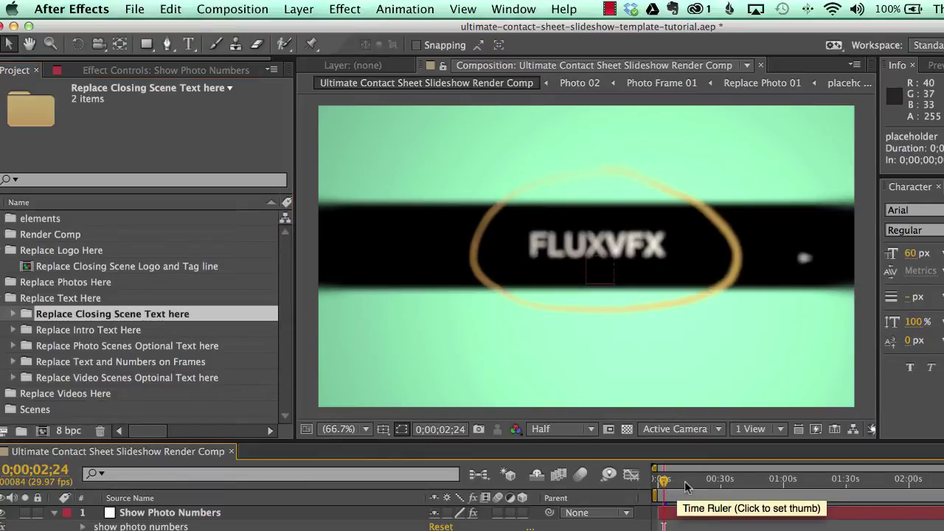
pyautogui.click(685, 482)
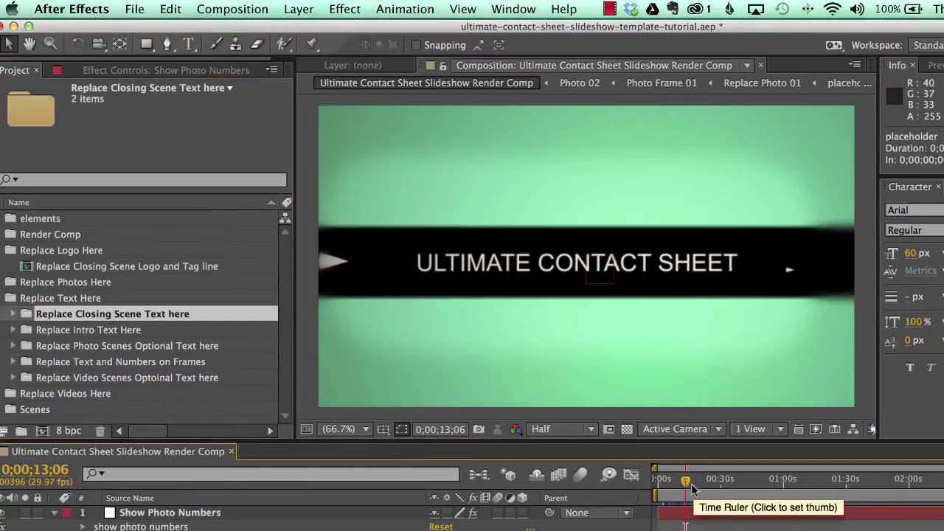
pyautogui.click(668, 484)
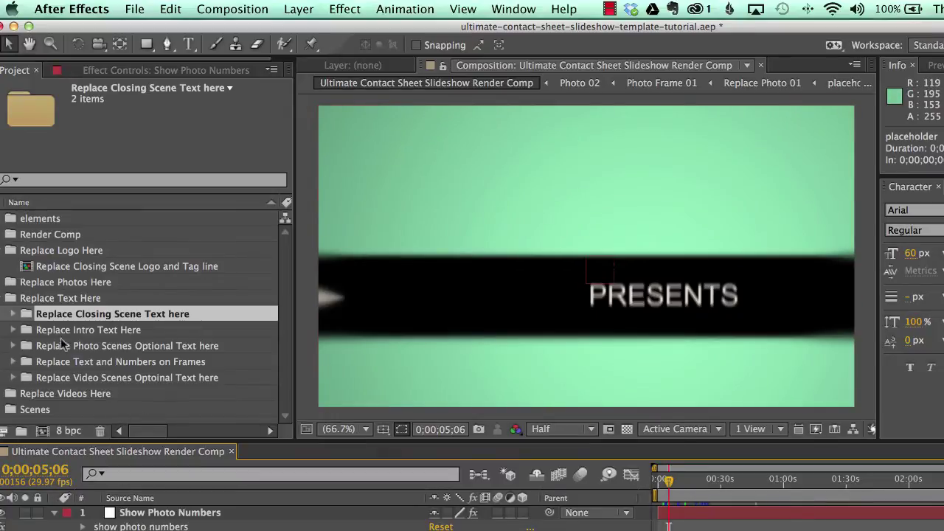
pyautogui.click(53, 330)
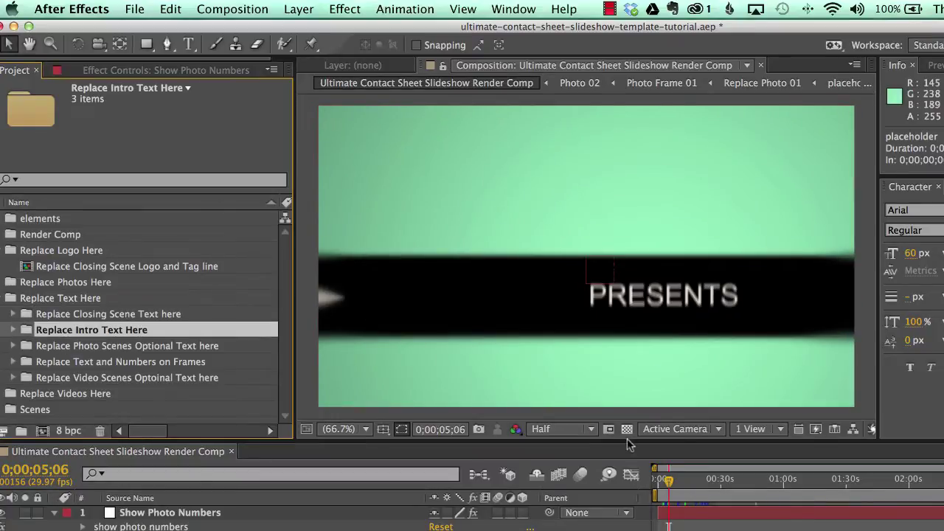
pyautogui.click(710, 480)
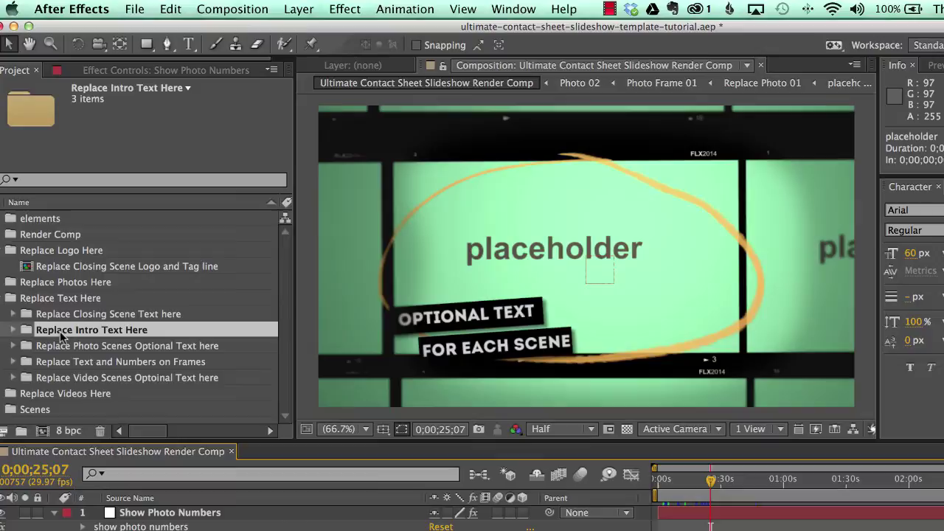
# - Expand the photo scenes optional text folder to preview Replace Photo Scene Text 01, then collapse it
pyautogui.click(70, 347)
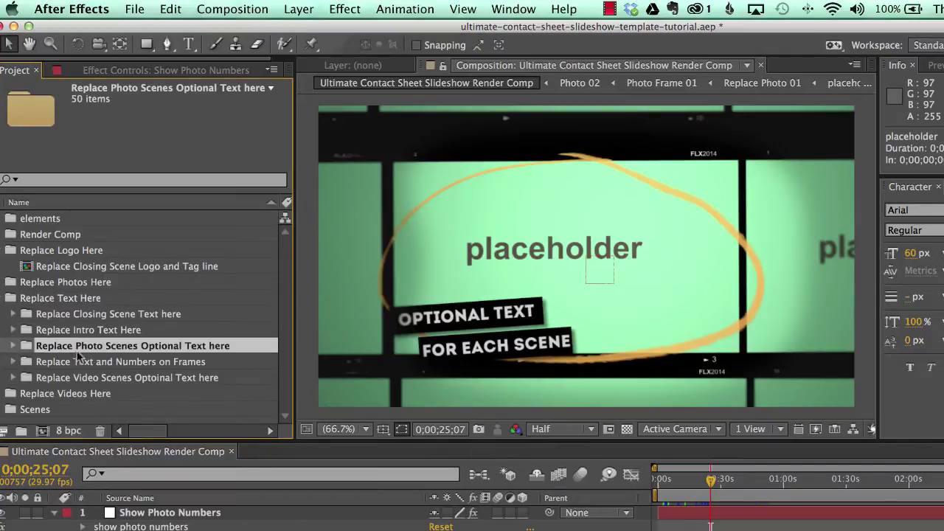
pyautogui.click(13, 348)
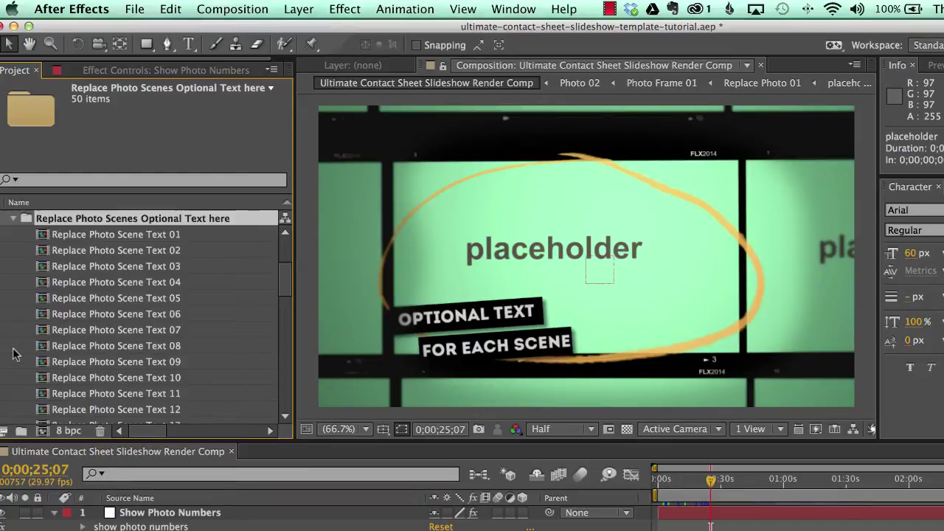
pyautogui.click(60, 235)
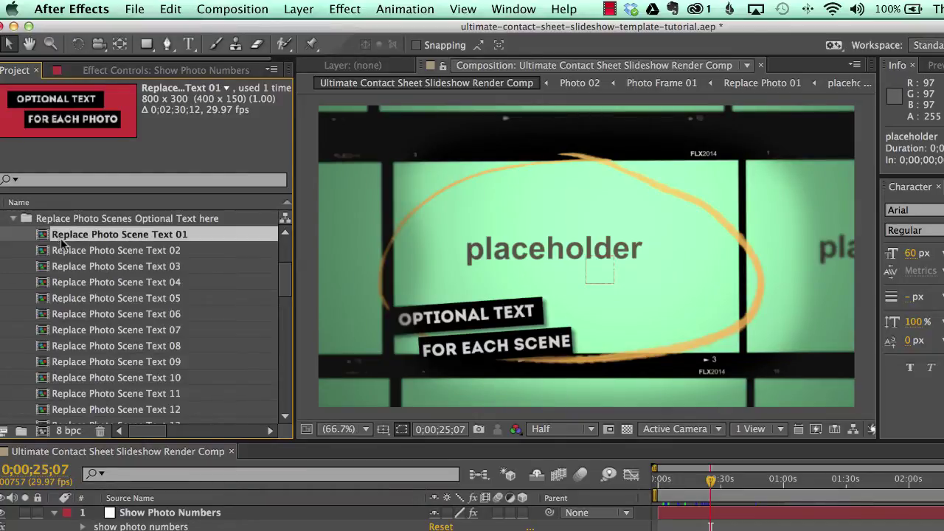
pyautogui.click(14, 218)
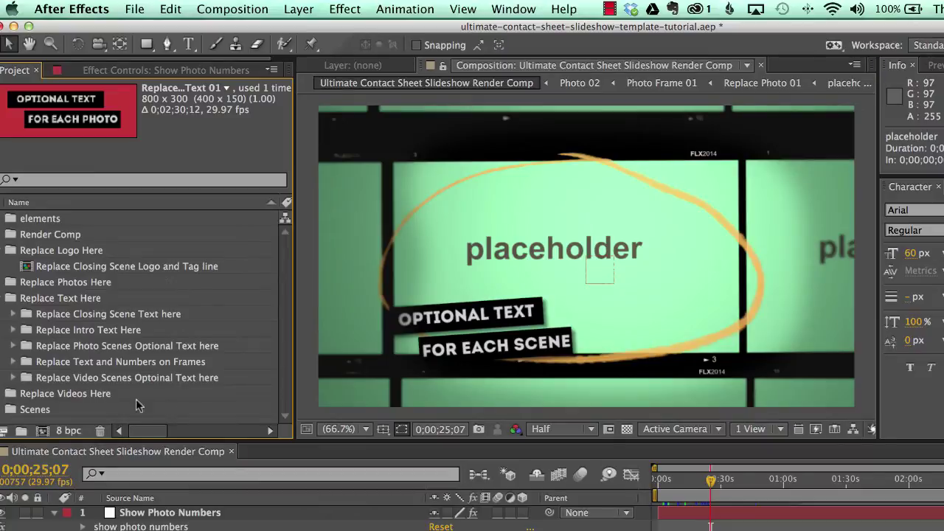
# - Look through the Photo Frames and Video Frames folders under Replace Text and Numbers on Frames
pyautogui.click(46, 367)
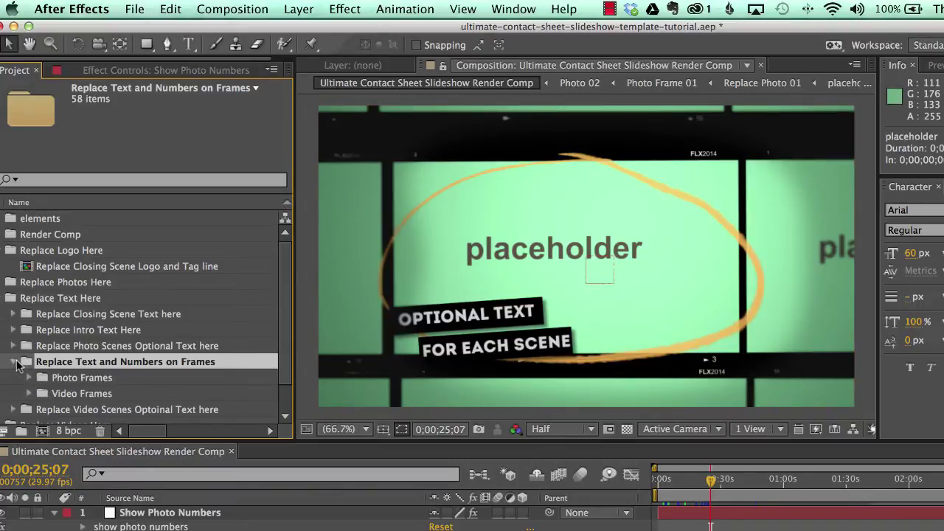
pyautogui.click(62, 377)
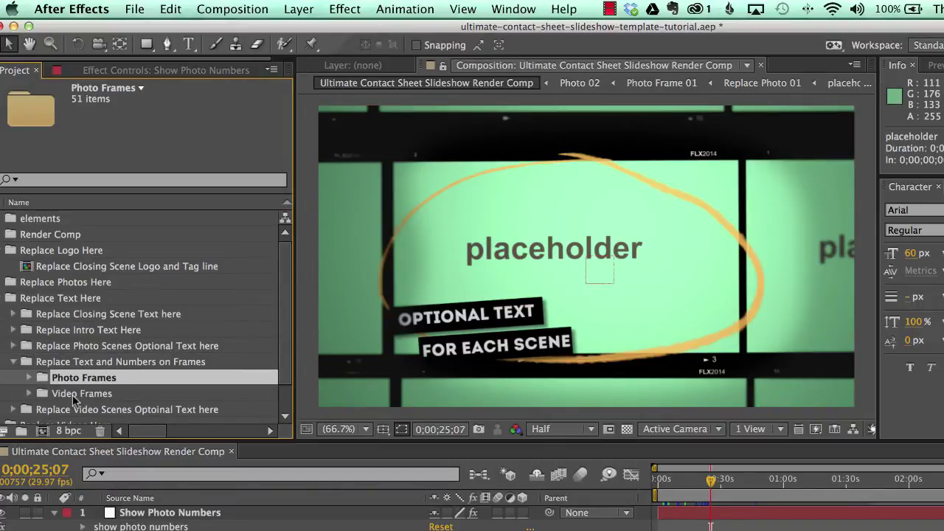
pyautogui.click(73, 393)
pyautogui.click(13, 361)
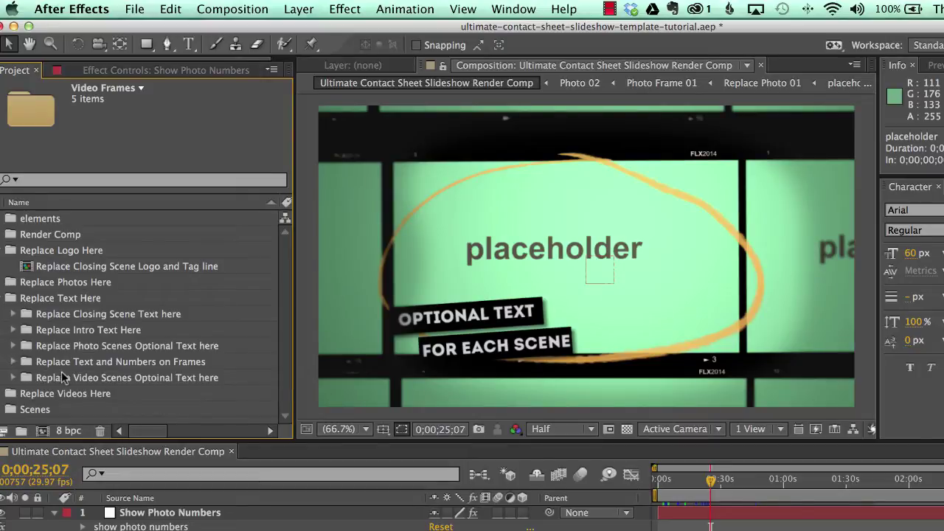
# - Expand the video scenes optional text folder and preview Replace Video Scene Text 01
pyautogui.click(62, 377)
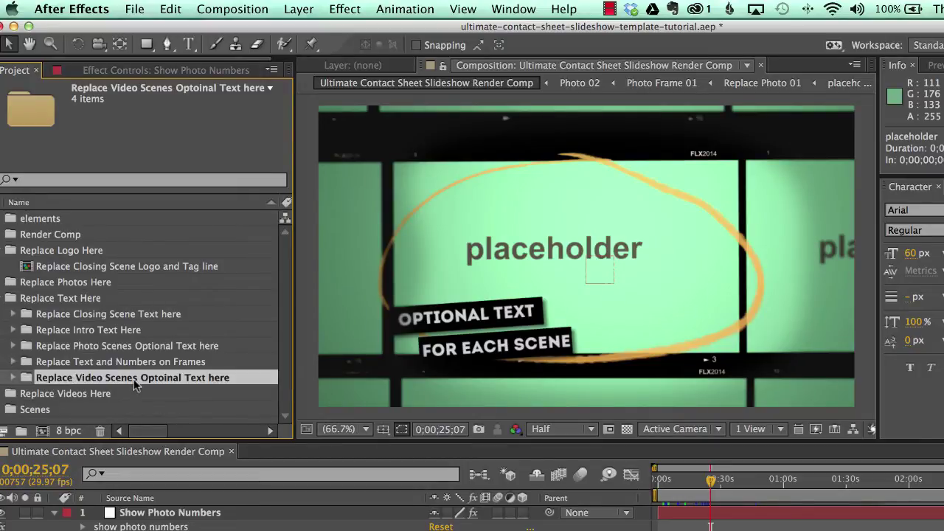
pyautogui.click(13, 379)
pyautogui.click(82, 364)
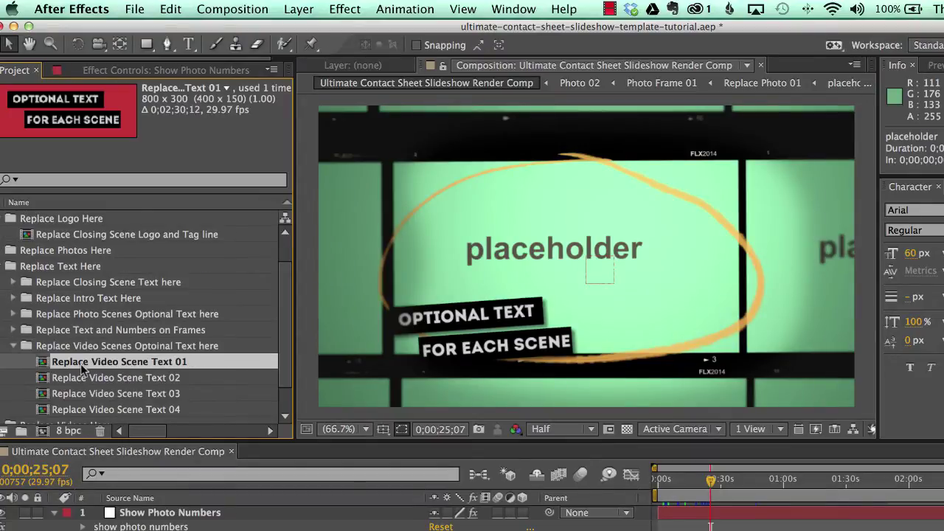
pyautogui.hscroll(5, 125, 322)
pyautogui.moveTo(170, 431); pyautogui.dragTo(128, 429)
# - Collapse the text folders and open Replace Video 01 from Replace Videos Here > Video Scene 01
pyautogui.click(13, 345)
pyautogui.click(2, 312)
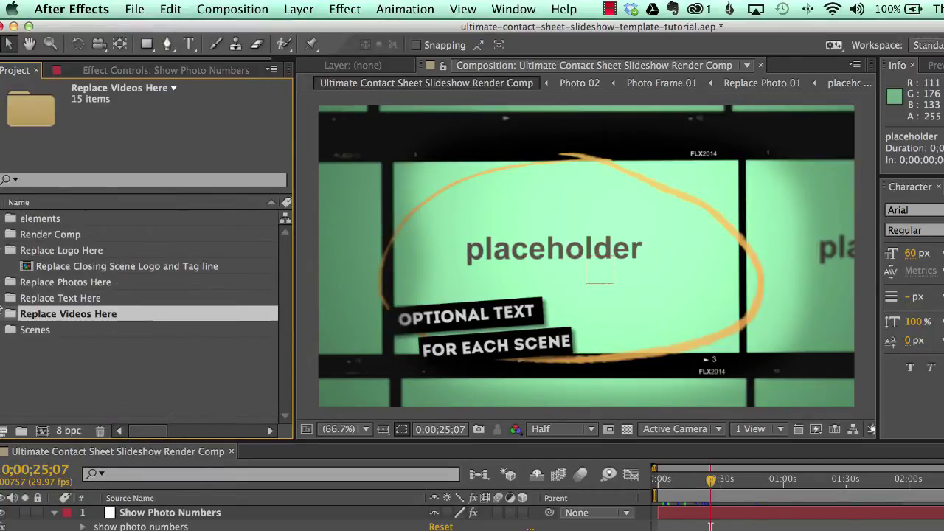
pyautogui.click(3, 313)
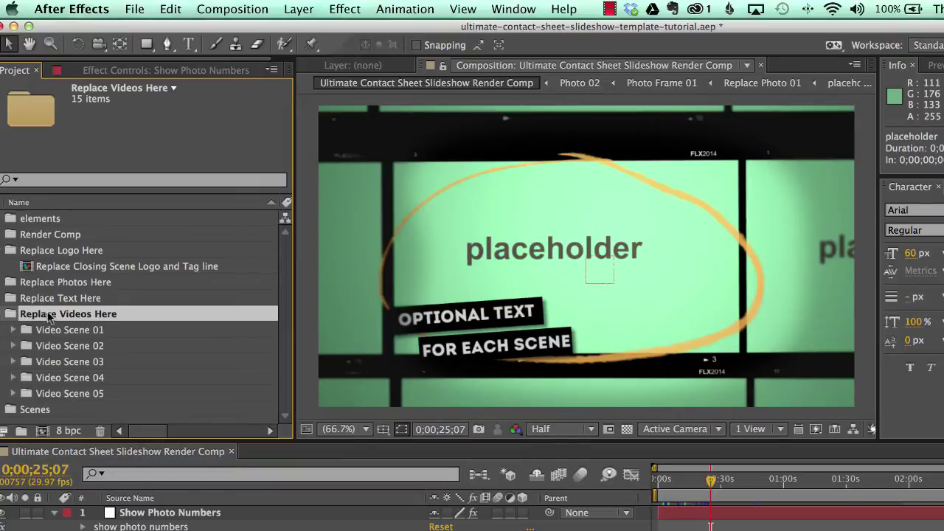
pyautogui.click(13, 329)
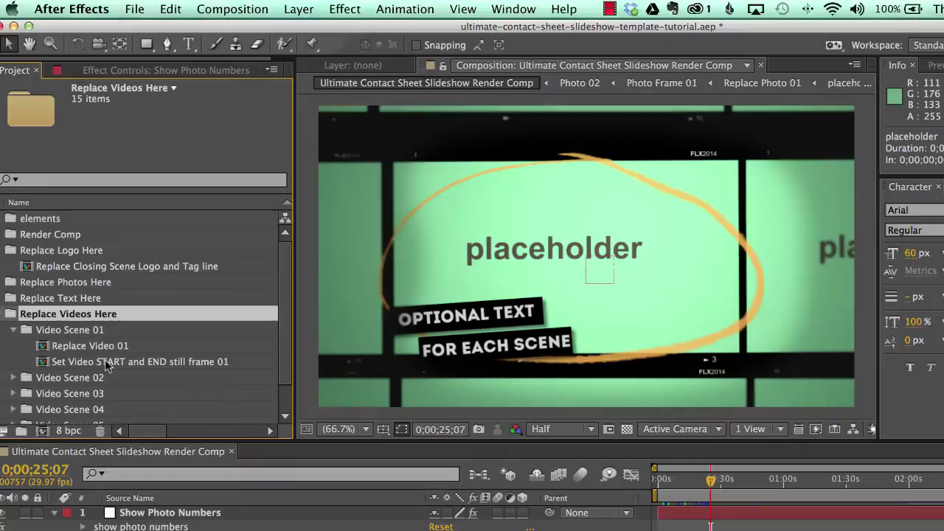
pyautogui.click(66, 352)
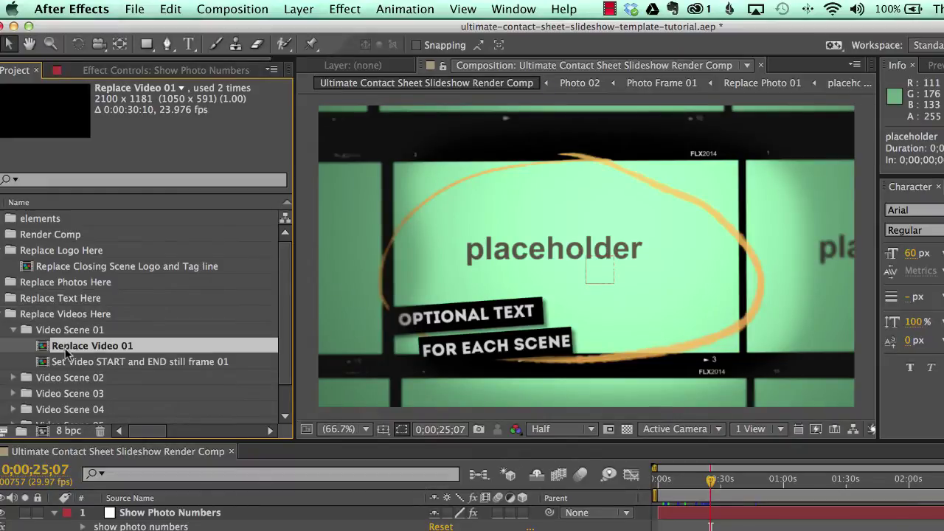
pyautogui.doubleClick(65, 352)
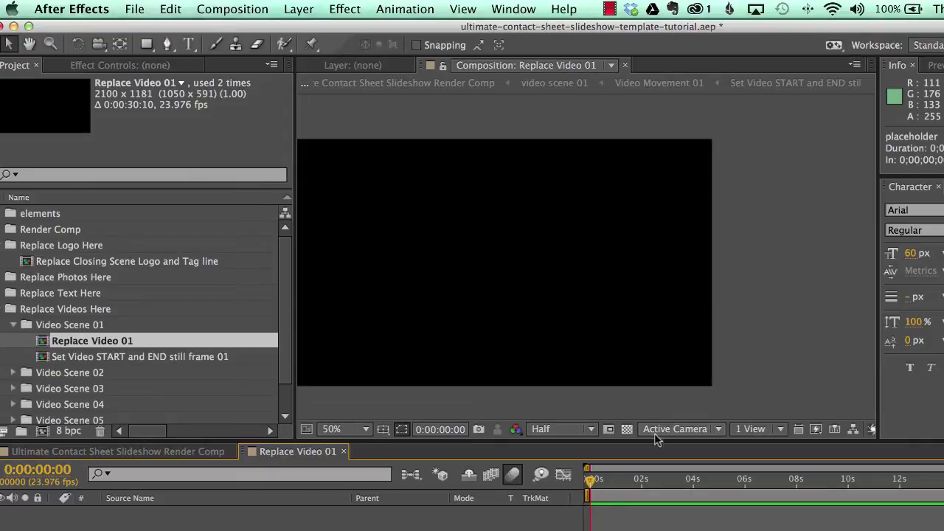
# - Select Set Video START and END still frame 01, collapse Replace Videos Here, and return to the render comp
pyautogui.click(104, 357)
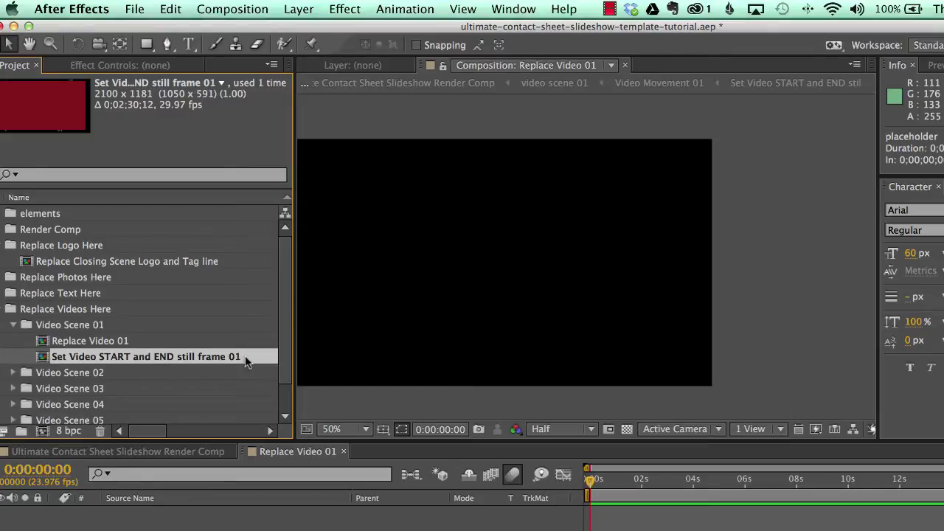
pyautogui.click(3, 309)
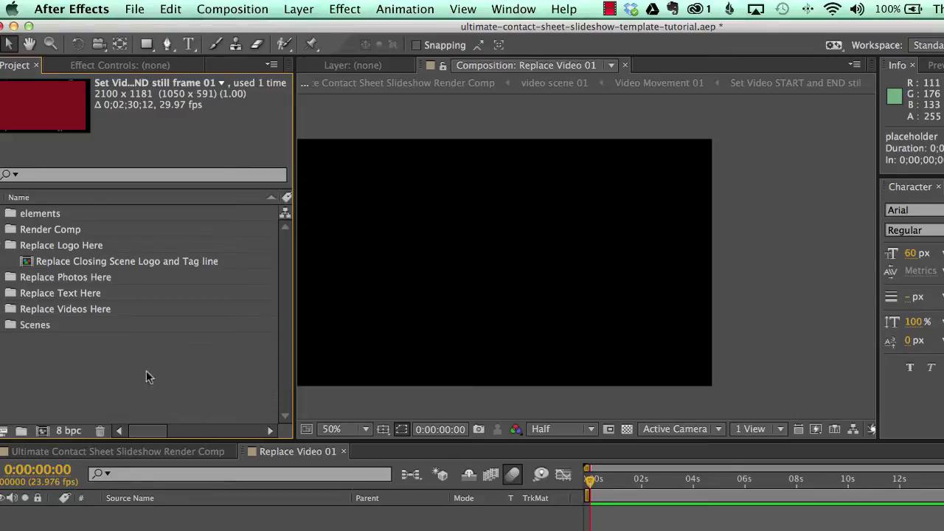
pyautogui.click(181, 452)
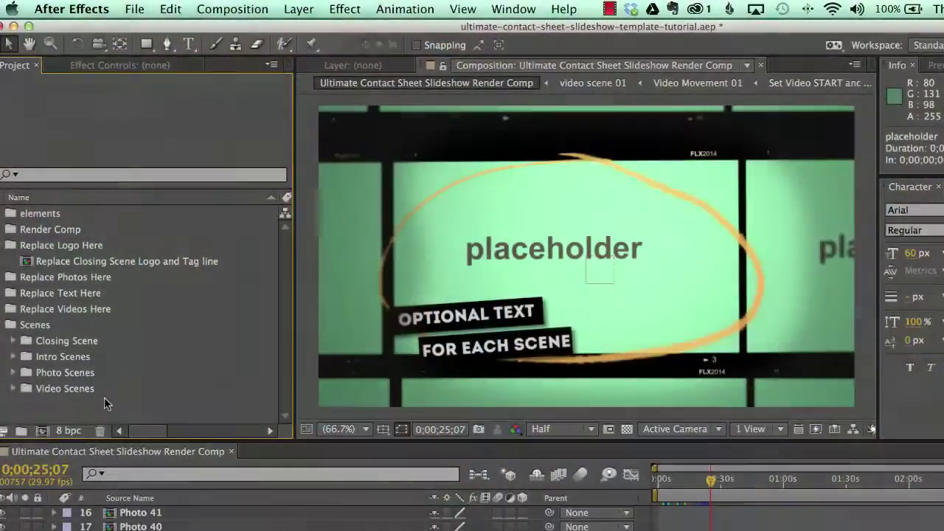
# - Select the Scenes folder and scroll through its contents in the Project panel
pyautogui.click(42, 389)
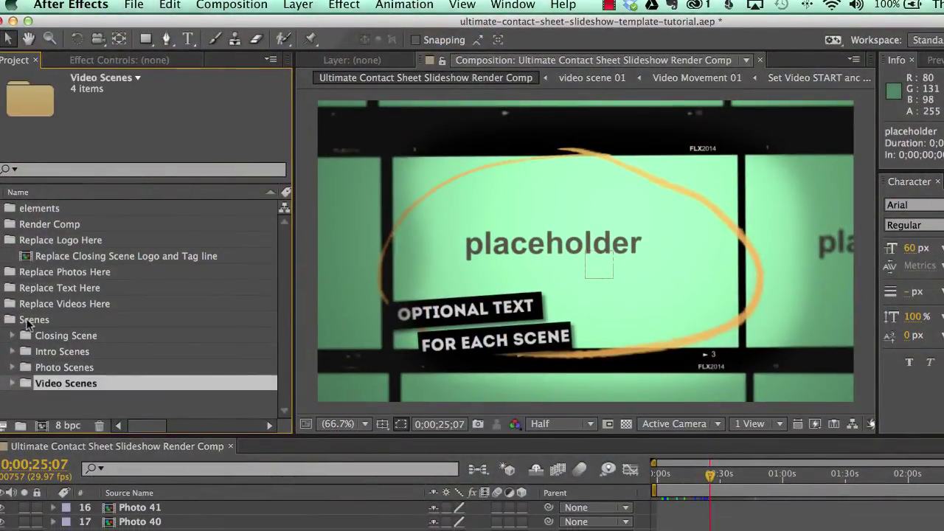
pyautogui.click(25, 324)
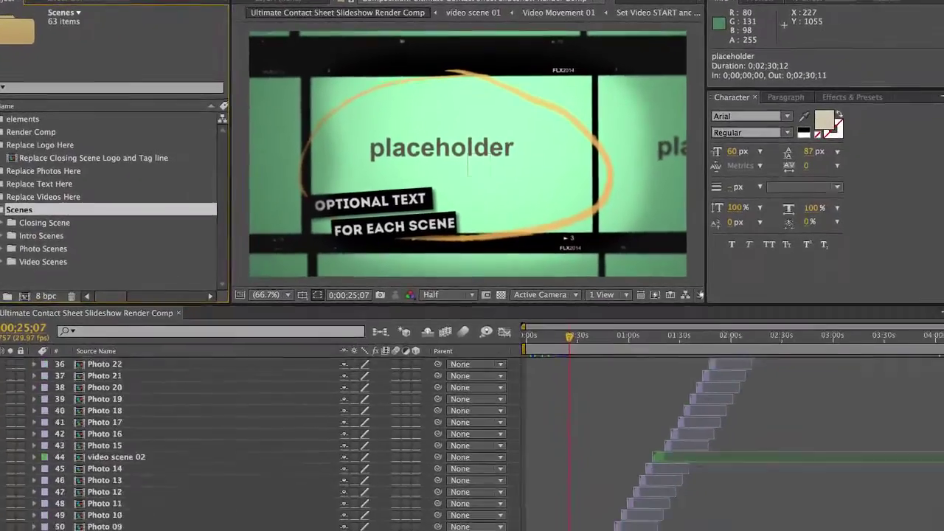
pyautogui.scroll(-10, 939, 488)
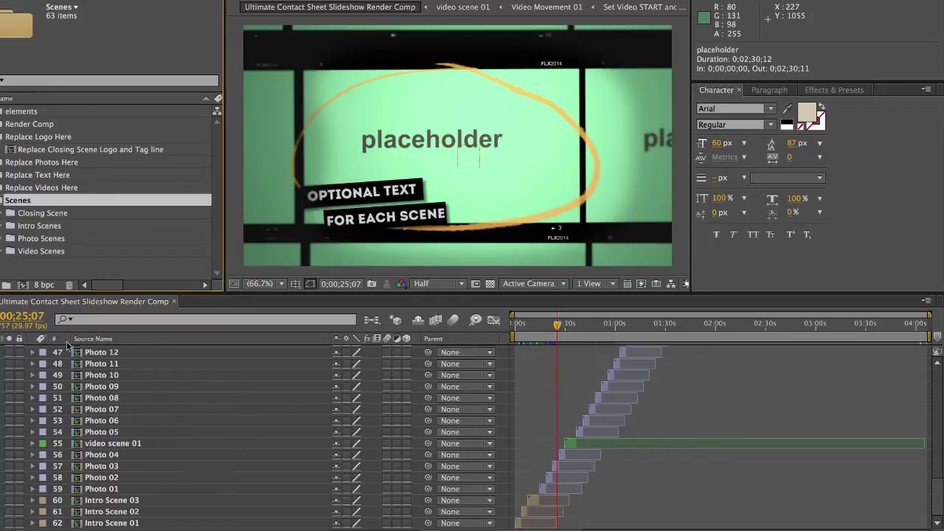
pyautogui.scroll(15, 941, 463)
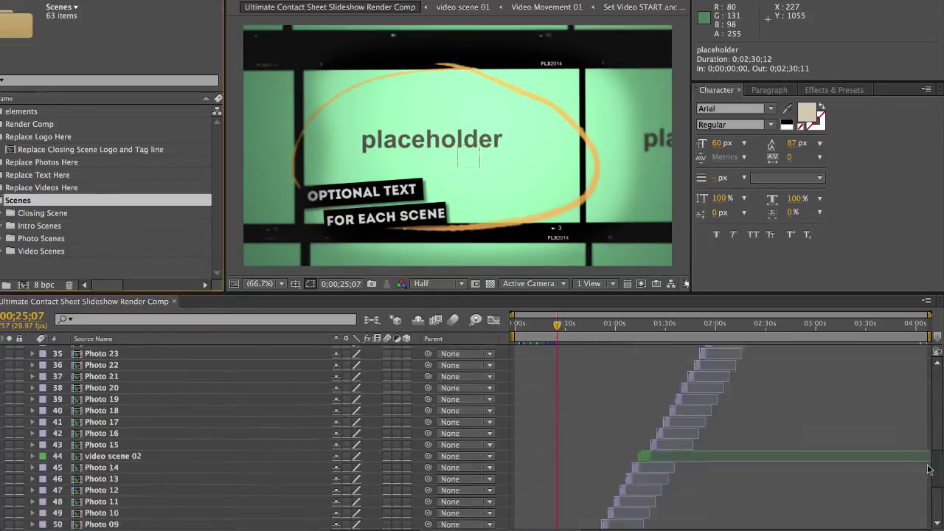
pyautogui.scroll(-2, 796, 443)
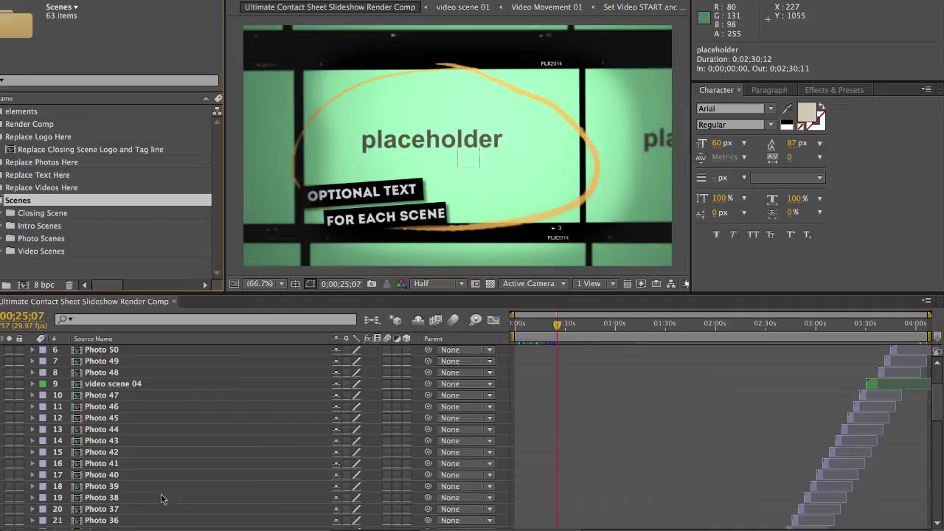
pyautogui.click(107, 397)
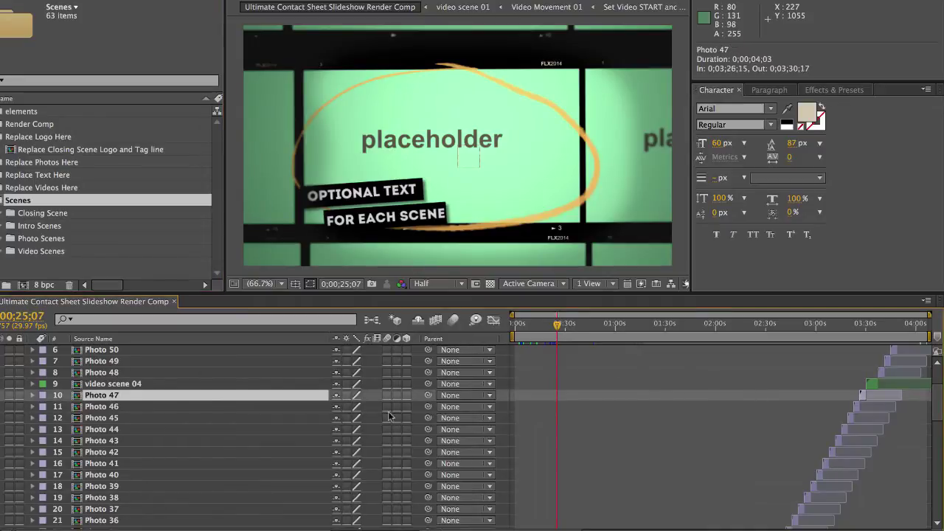
# - Click through the Photo Scenes, Closing Scene and Intro Scenes subfolders of Scenes
pyautogui.click(42, 238)
pyautogui.click(8, 201)
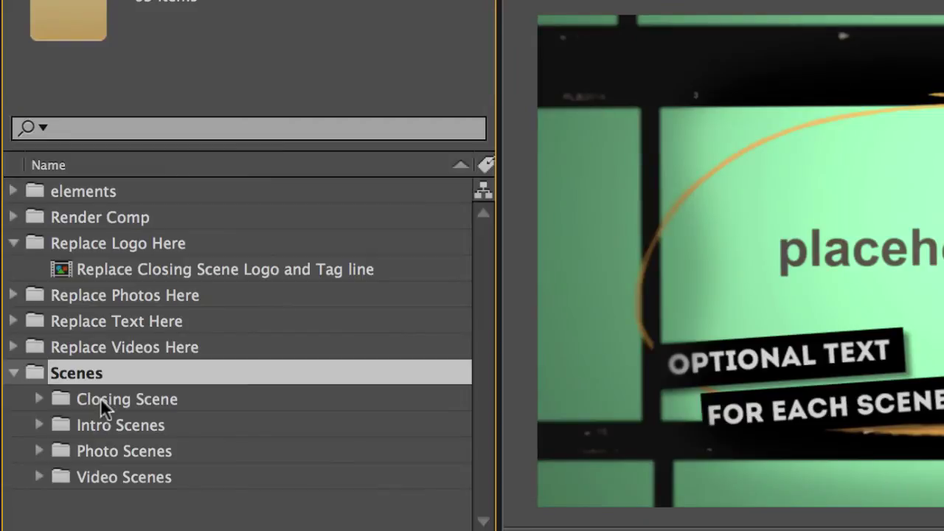
pyautogui.click(101, 399)
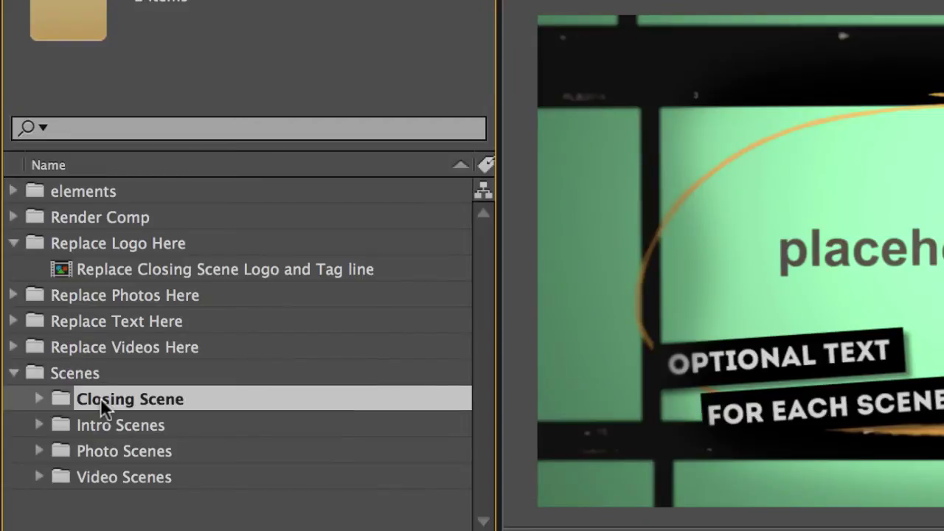
pyautogui.click(102, 424)
pyautogui.click(91, 402)
pyautogui.click(107, 433)
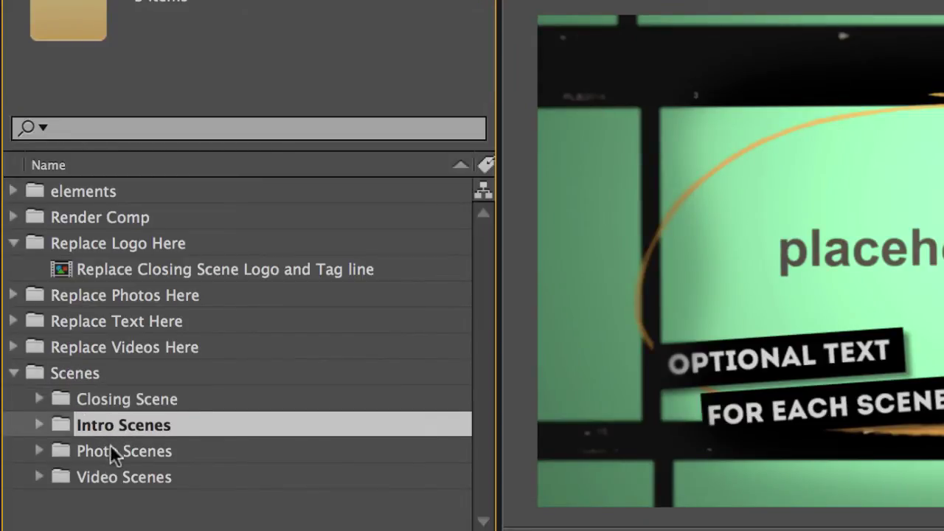
pyautogui.click(89, 452)
# - Expand Photo Scenes, then Video Scenes, and open the video scene 01 composition
pyautogui.click(39, 451)
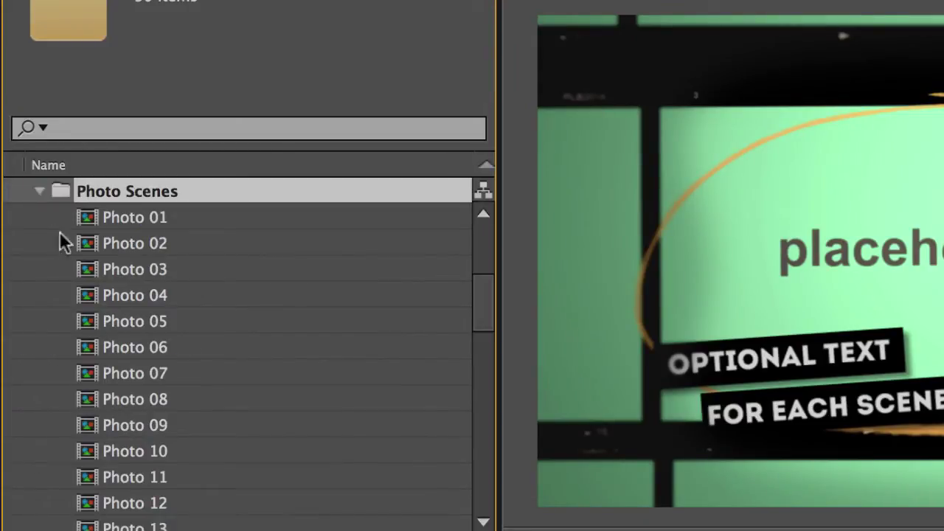
pyautogui.click(38, 194)
pyautogui.click(118, 477)
pyautogui.click(34, 477)
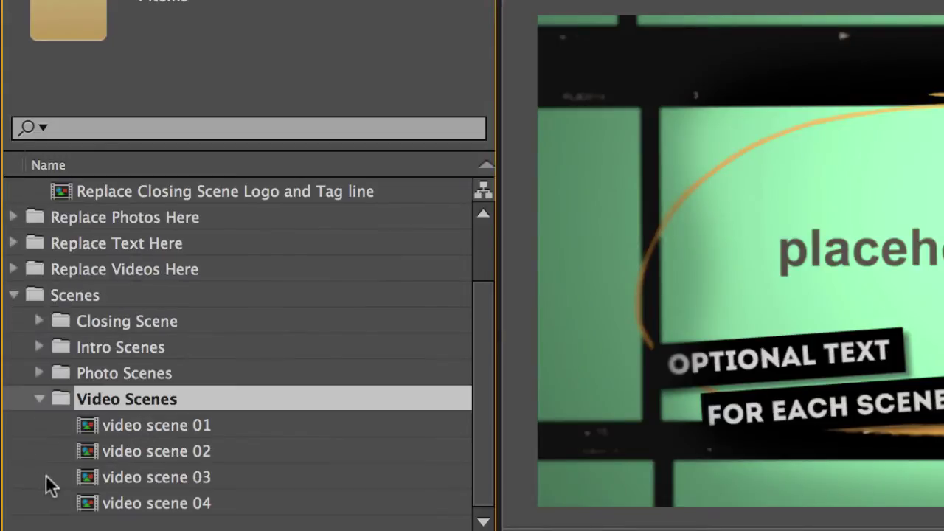
pyautogui.doubleClick(145, 424)
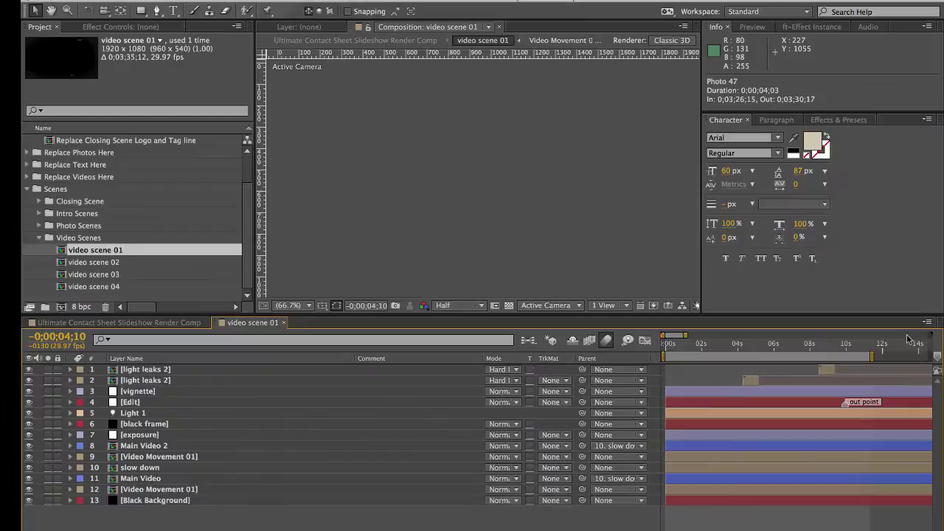
# - Preview video scene 01 at 6 and 10 seconds, then place the [Edit] layer's out point marker at 0;00;06;00
pyautogui.click(773, 344)
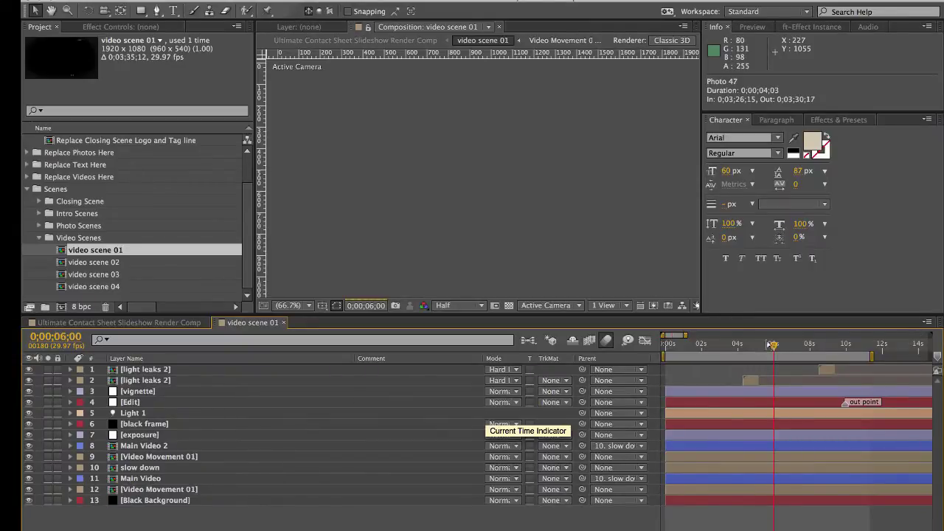
pyautogui.click(842, 347)
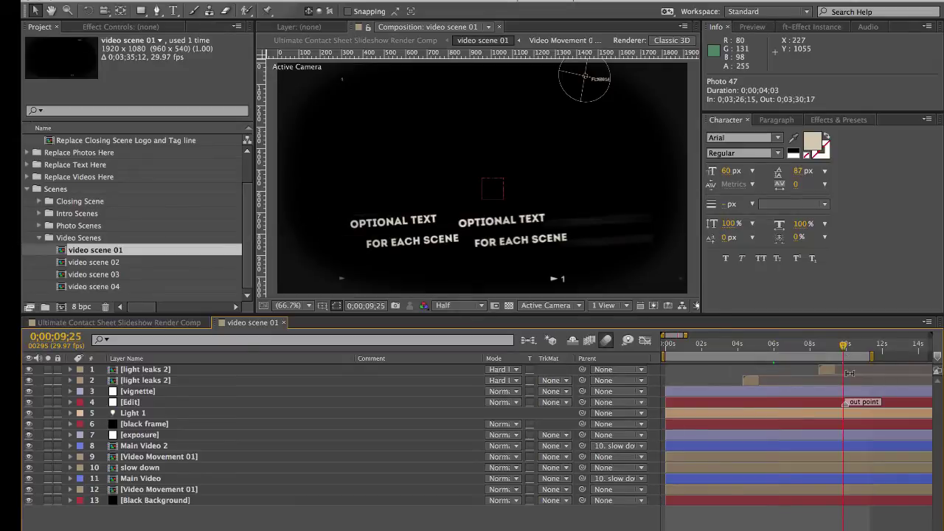
pyautogui.click(132, 402)
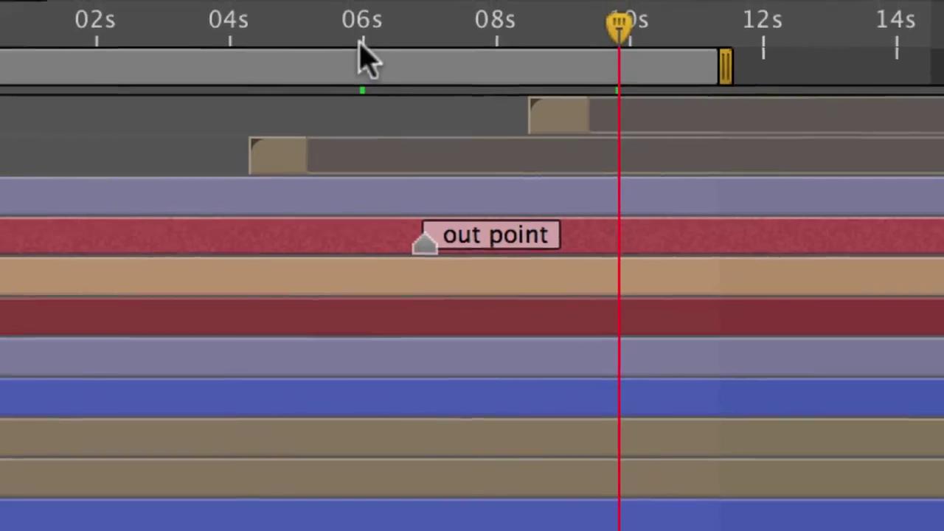
pyautogui.click(360, 45)
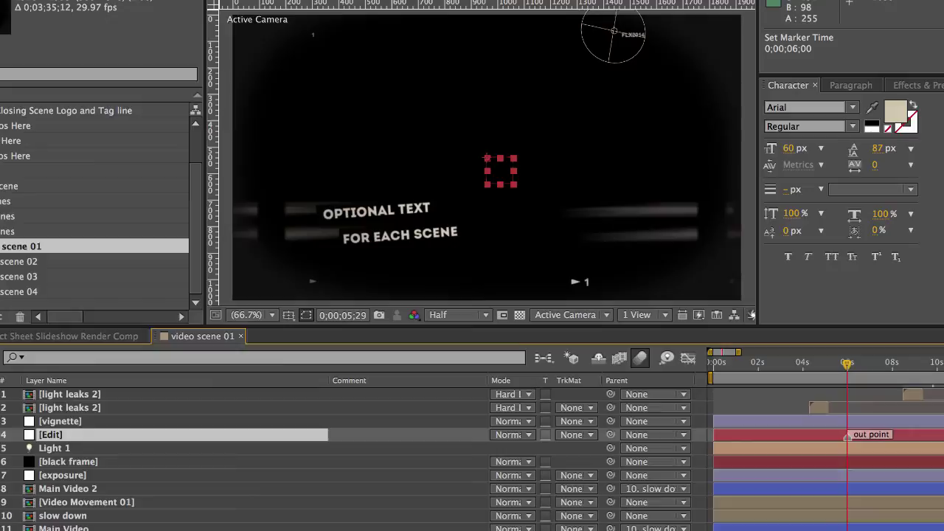
# - Open the Photo 02 layer from the render comp timeline and select its Portrait Camera layer
pyautogui.scroll(3, 96, 207)
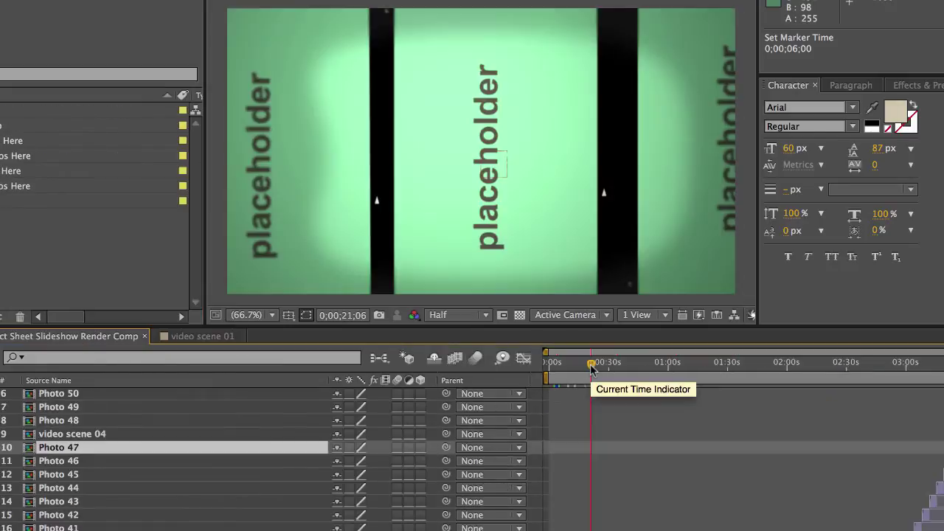
pyautogui.scroll(-12, 273, 457)
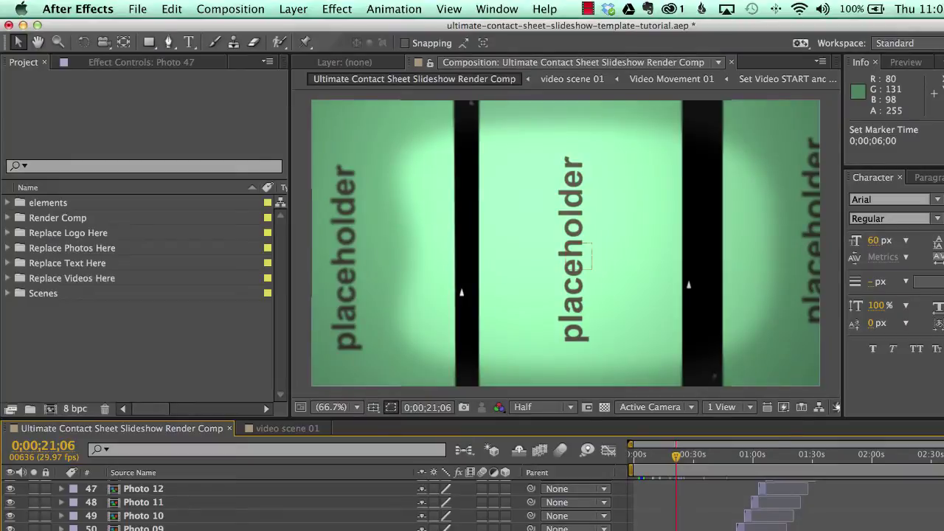
pyautogui.doubleClick(571, 243)
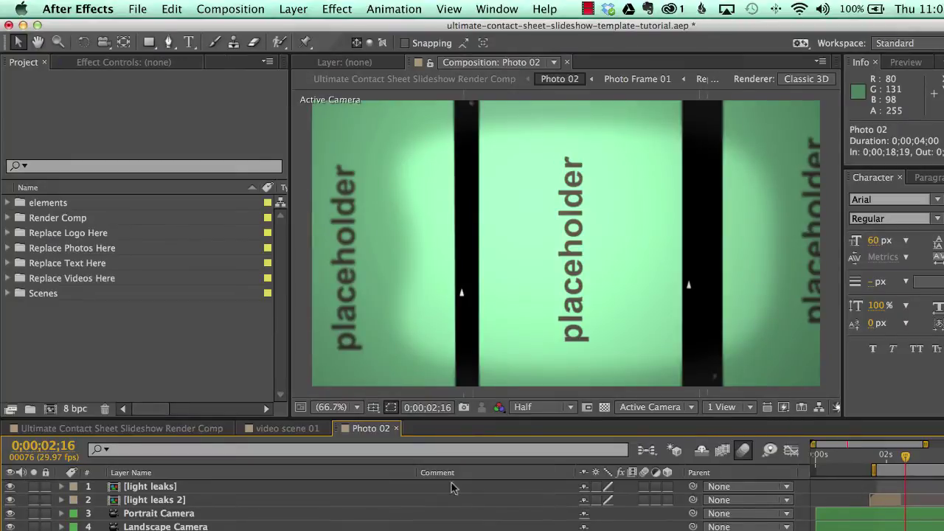
pyautogui.click(151, 513)
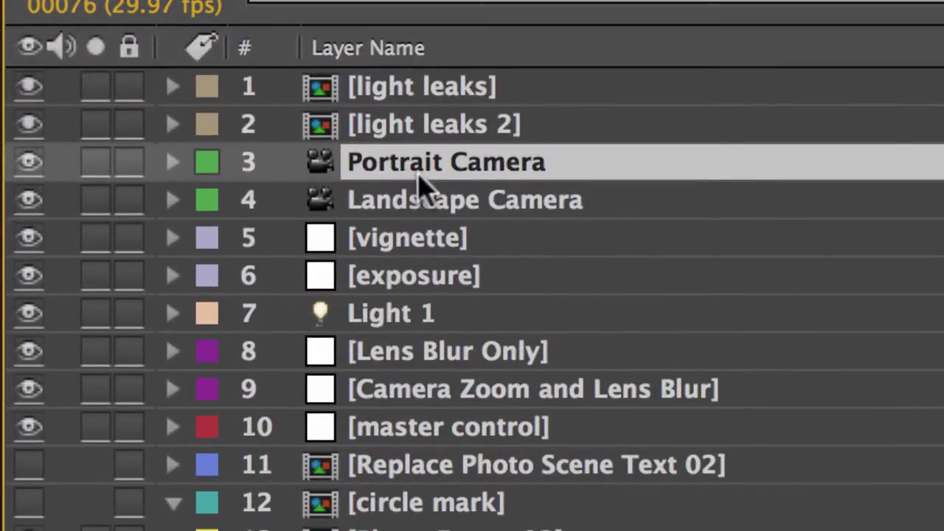
# - Toggle the Portrait Camera off and on to compare Photo 02's portrait and landscape views
pyautogui.click(402, 208)
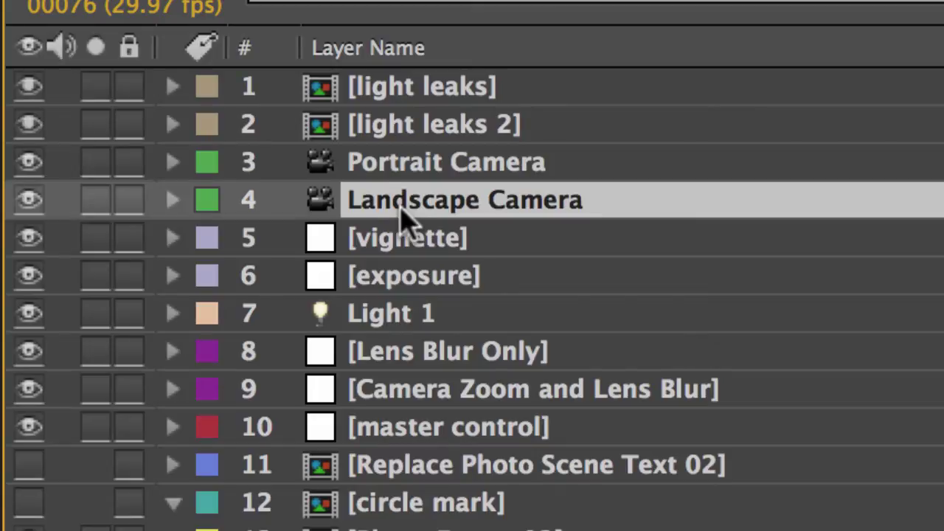
pyautogui.click(277, 176)
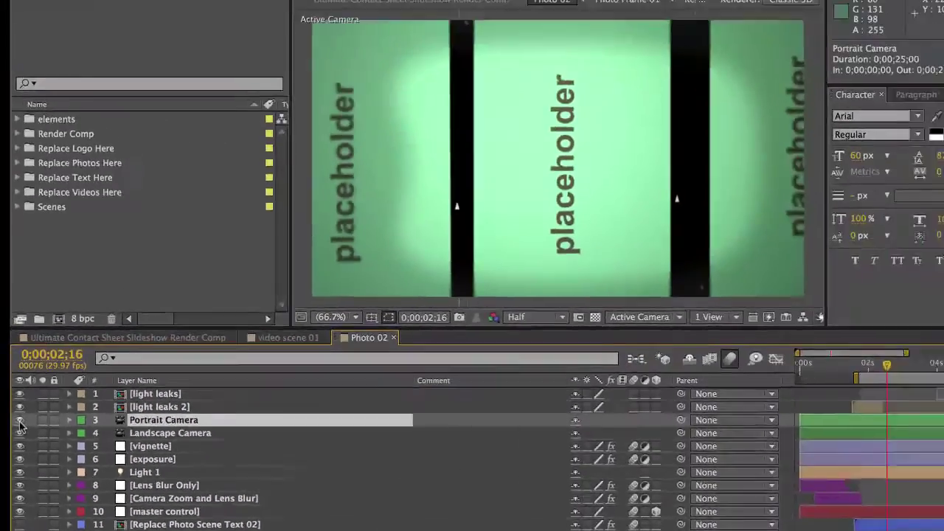
pyautogui.click(20, 419)
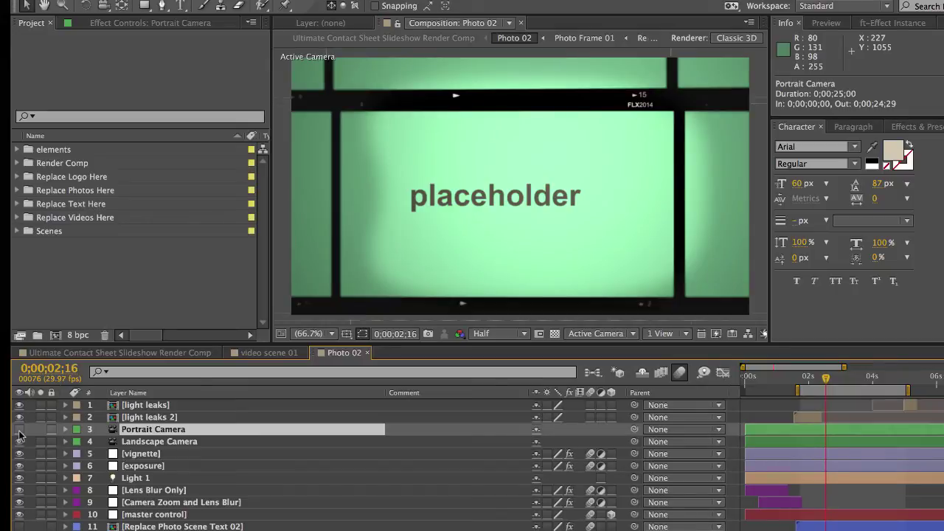
pyautogui.click(156, 444)
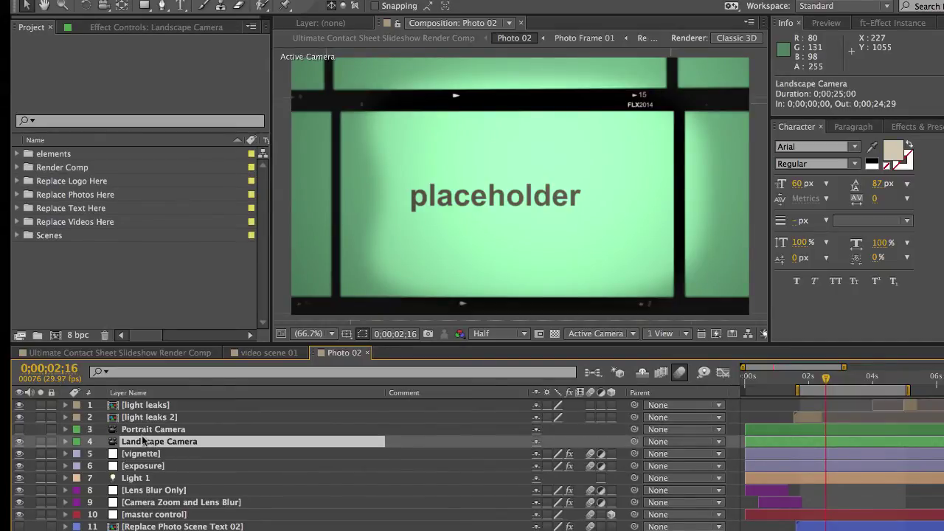
pyautogui.click(145, 430)
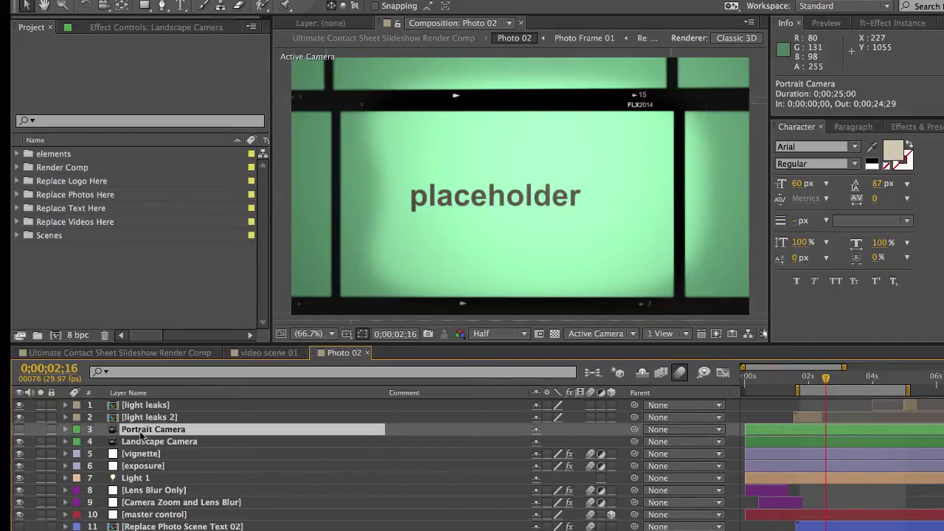
pyautogui.click(19, 430)
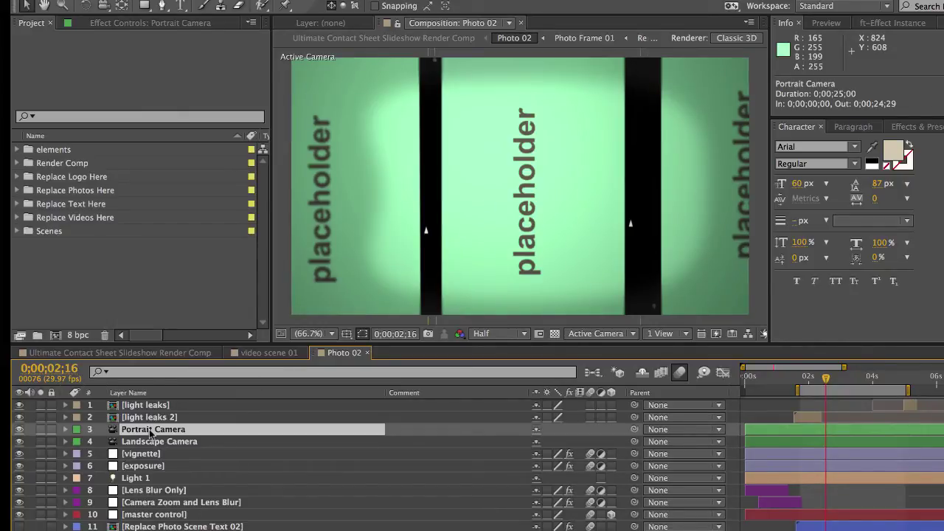
pyautogui.click(19, 430)
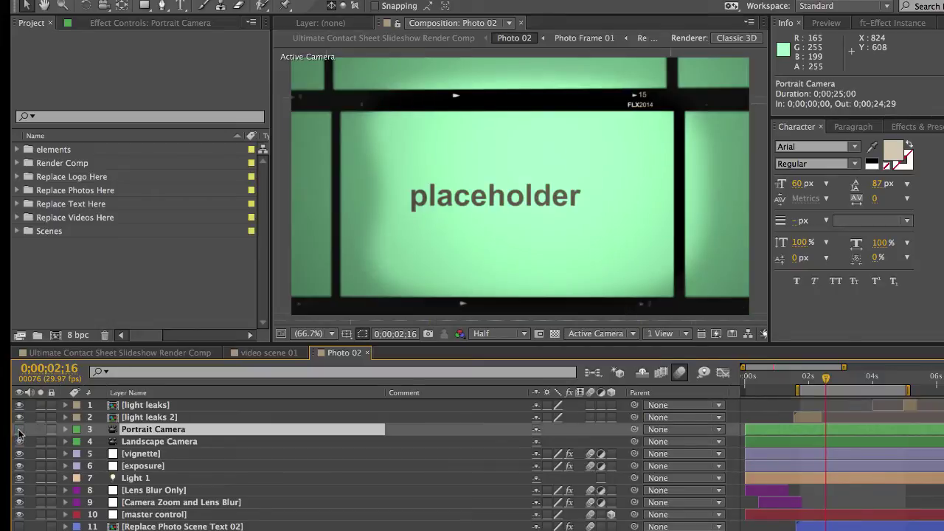
pyautogui.click(19, 430)
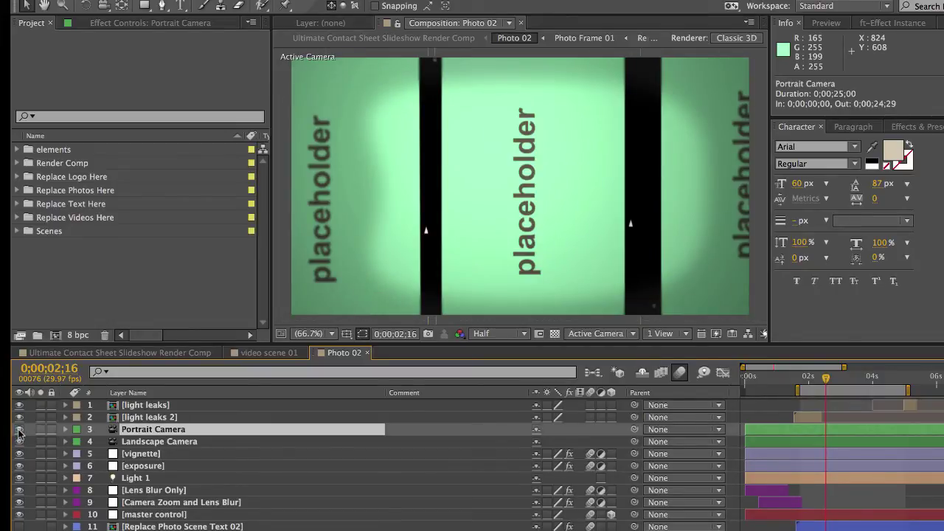
# - Switch off the Portrait Camera and select the Lens Blur Only and Camera Zoom and Lens Blur layers
pyautogui.click(19, 430)
pyautogui.click(181, 491)
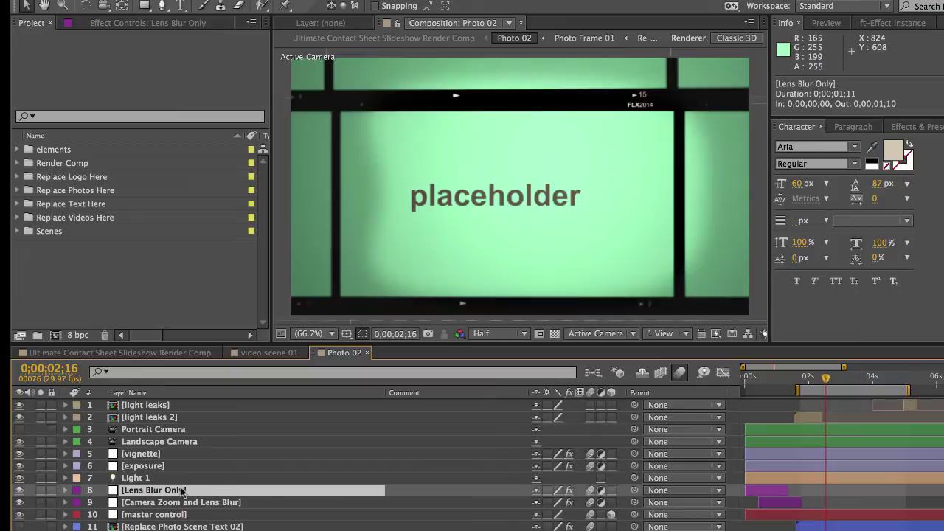
pyautogui.click(180, 503)
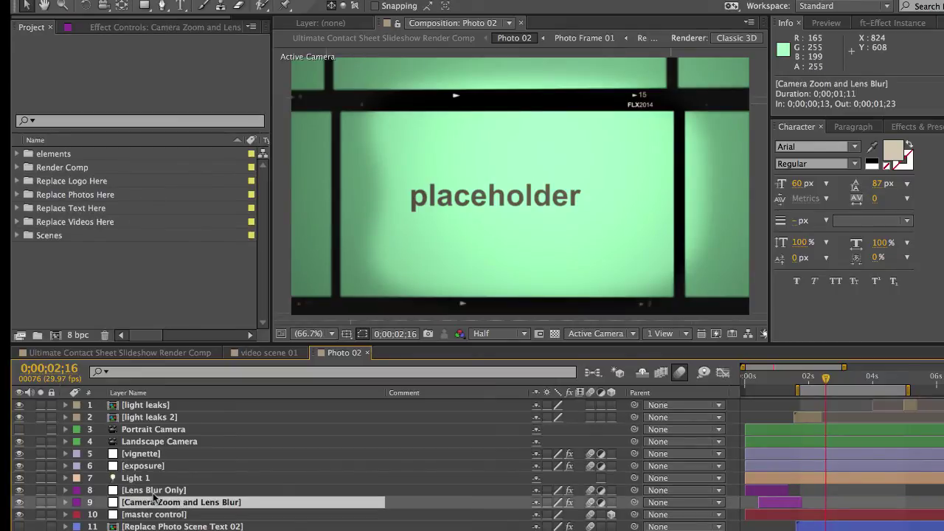
pyautogui.click(155, 491)
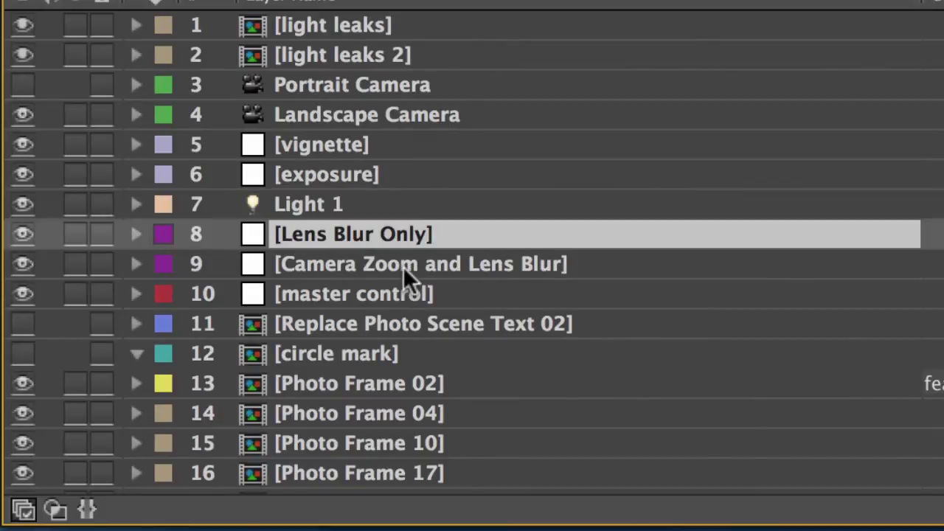
pyautogui.click(402, 266)
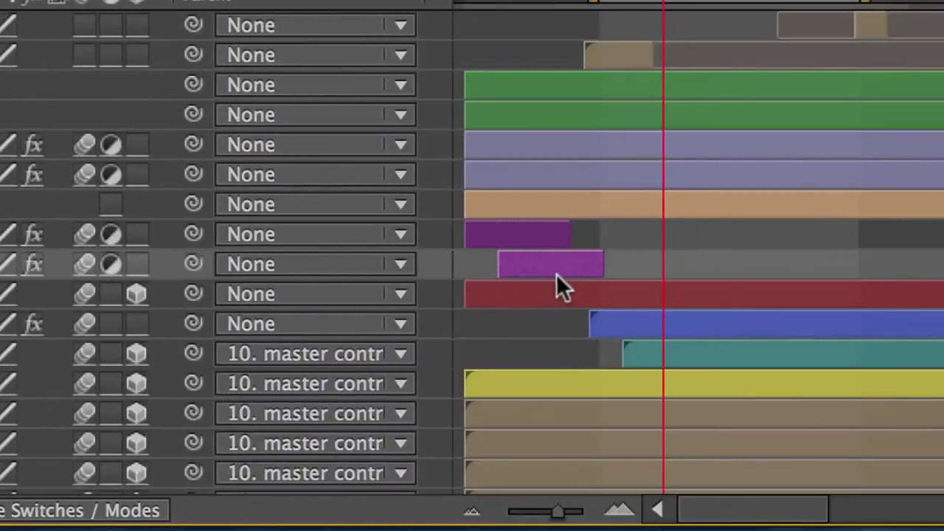
# - Shift the Camera Zoom and Lens Blur layer to start at 0;00;02;00 and preview the zoom
pyautogui.moveTo(589, 266); pyautogui.dragTo(708, 267)
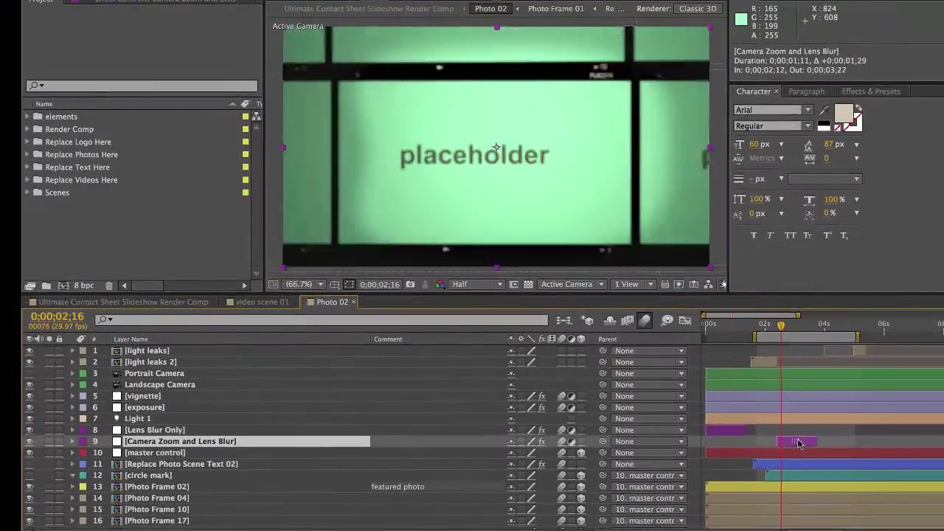
pyautogui.moveTo(798, 442)
pyautogui.mouseDown()
pyautogui.moveTo(809, 442)
pyautogui.moveTo(774, 445)
pyautogui.moveTo(840, 443)
pyautogui.moveTo(805, 447)
pyautogui.mouseUp()
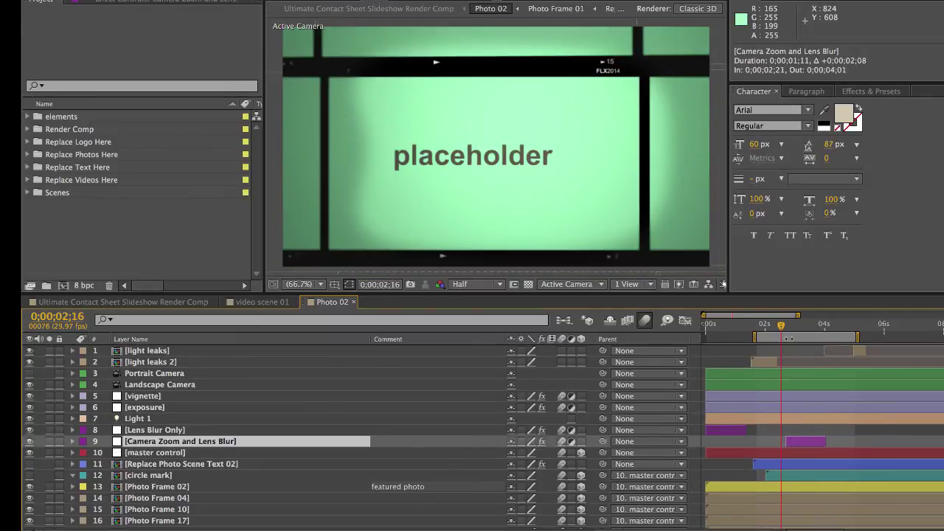
pyautogui.moveTo(781, 327); pyautogui.dragTo(814, 326)
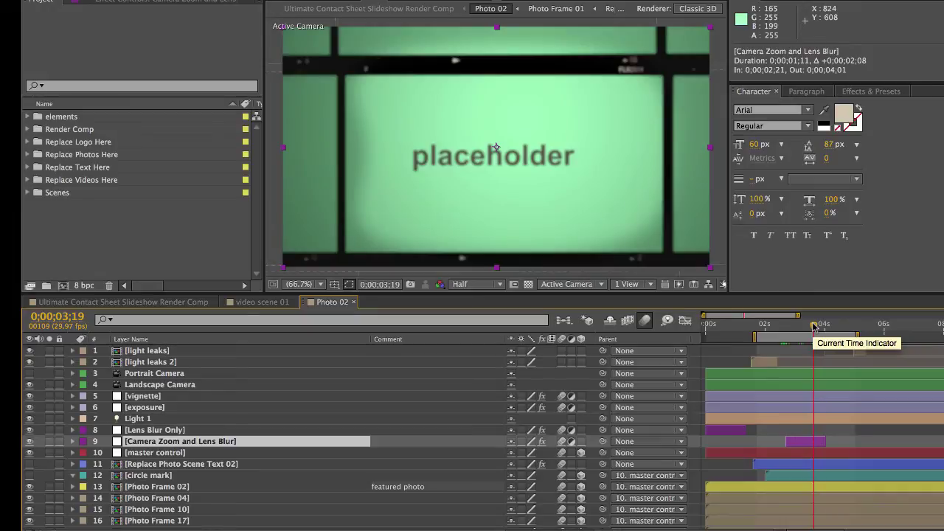
pyautogui.moveTo(814, 326); pyautogui.dragTo(741, 335)
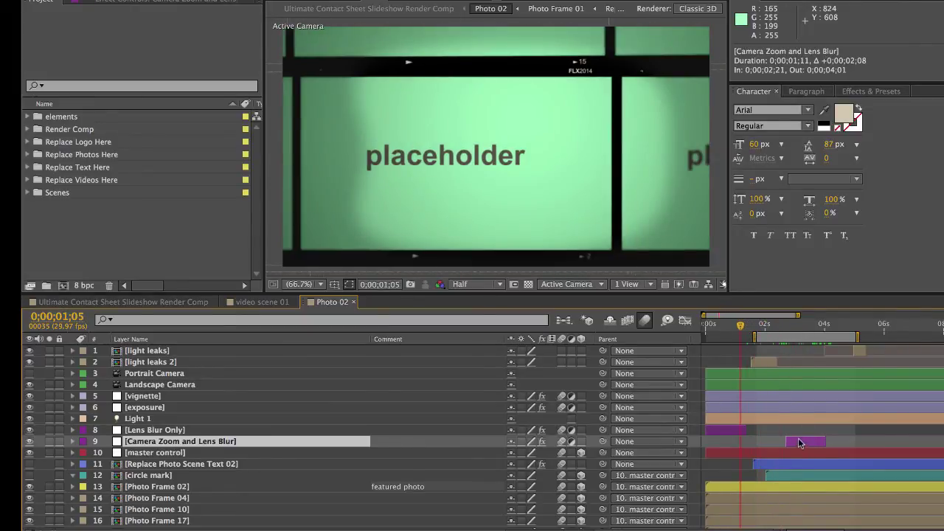
pyautogui.moveTo(800, 442)
pyautogui.mouseDown()
pyautogui.moveTo(749, 445)
pyautogui.moveTo(809, 442)
pyautogui.moveTo(778, 448)
pyautogui.moveTo(792, 444)
pyautogui.mouseUp()
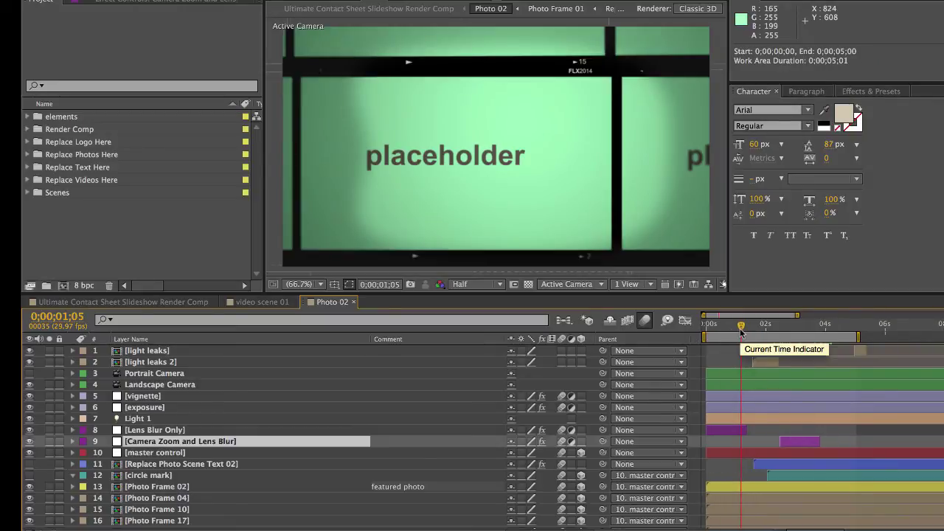
pyautogui.moveTo(741, 333); pyautogui.dragTo(704, 330)
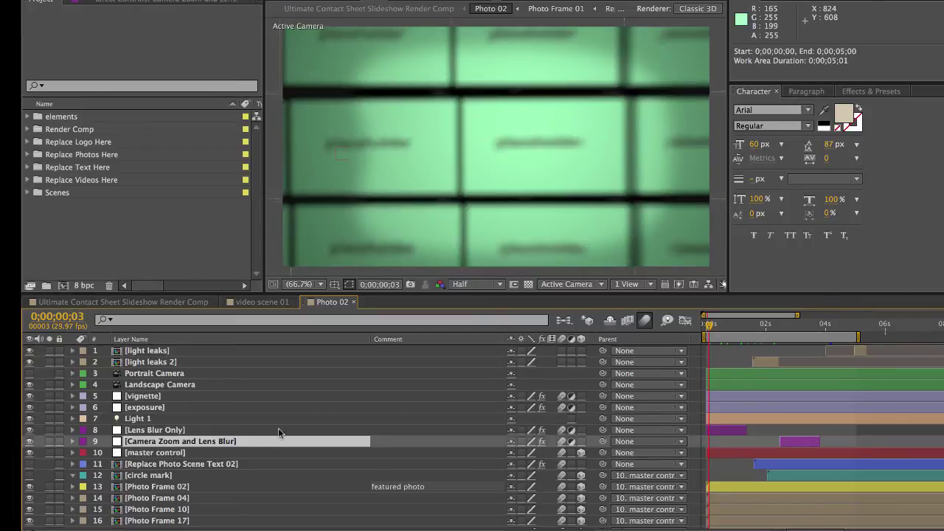
pyautogui.click(151, 452)
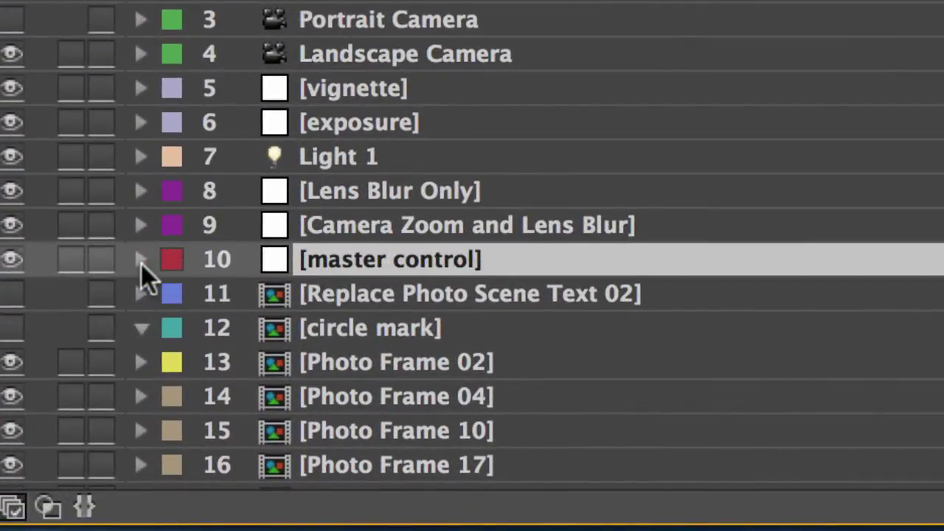
# - Scrub the master control's Transform keyframes to watch position and scale change along the camera move
pyautogui.click(141, 261)
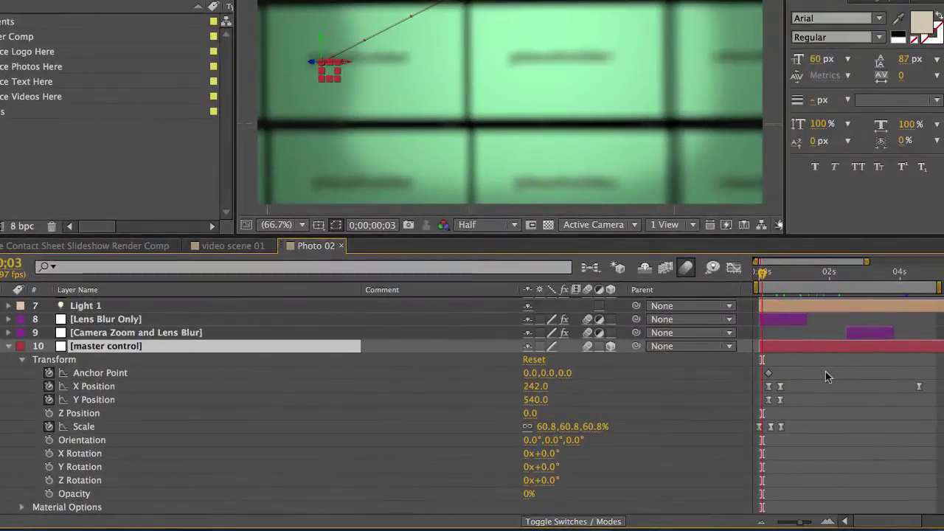
pyautogui.click(825, 374)
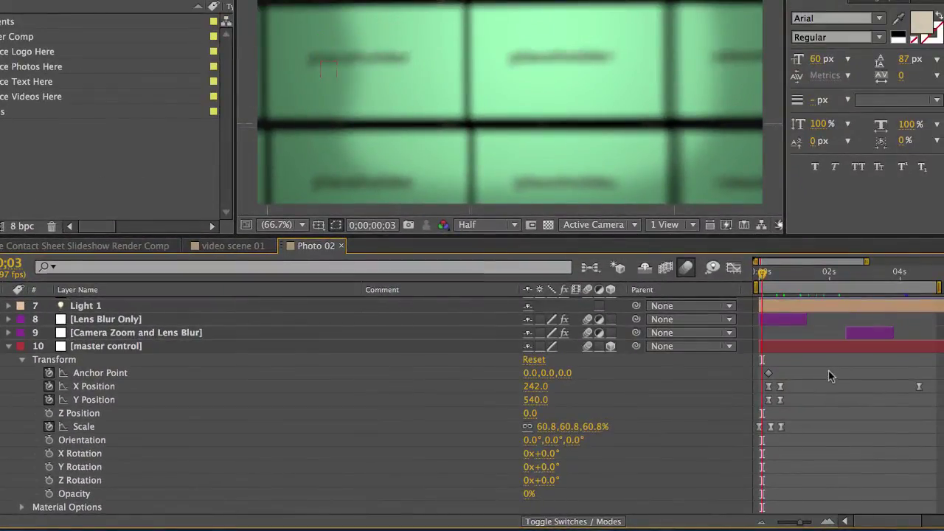
pyautogui.moveTo(763, 273); pyautogui.dragTo(784, 275)
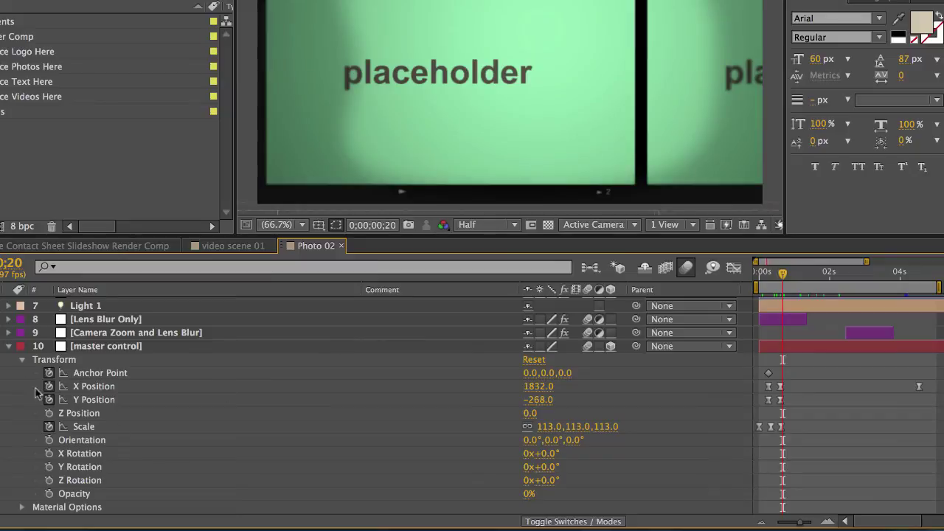
# - View the master control's motion path, collapse its Transform, and turn Replace Photo Scene Text 02 back on
pyautogui.click(111, 347)
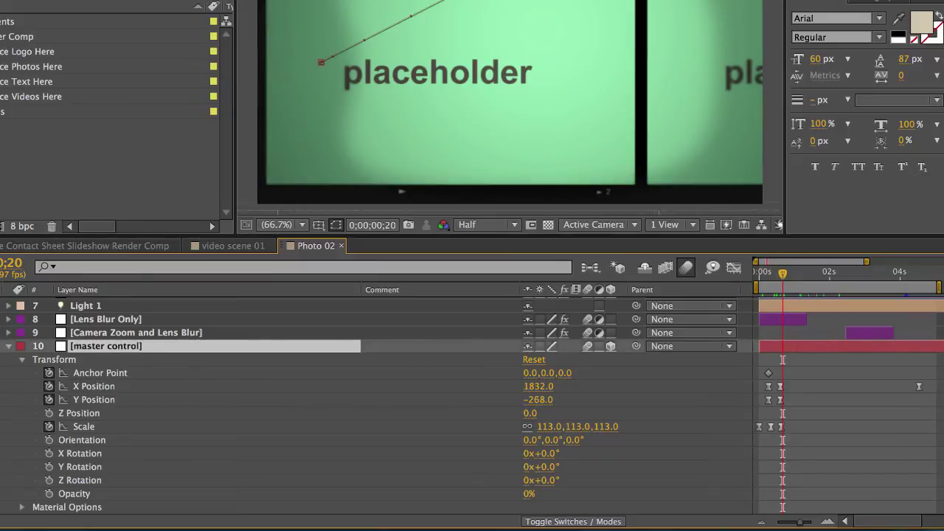
pyautogui.click(9, 346)
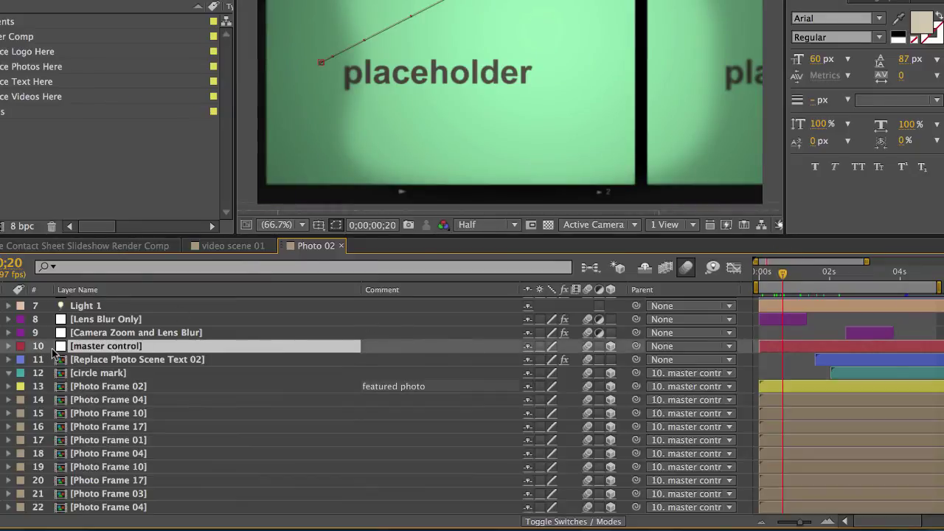
pyautogui.click(123, 361)
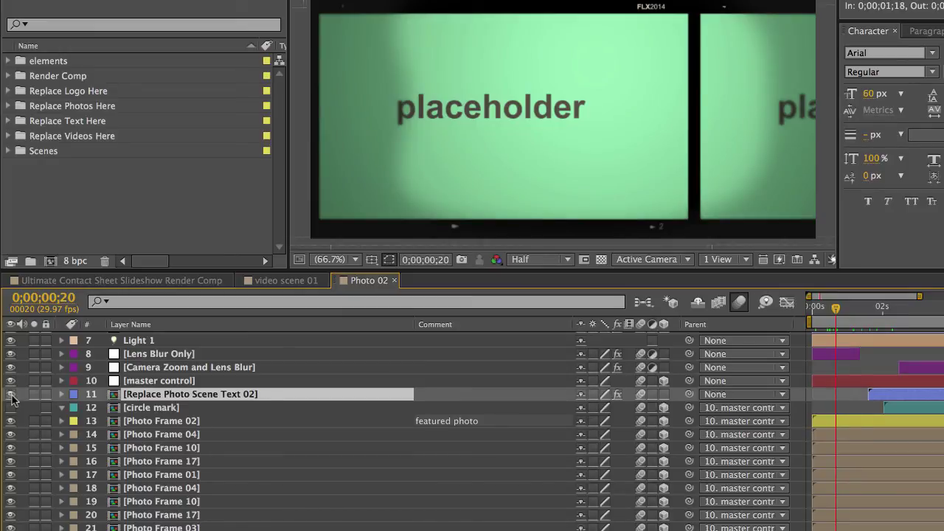
pyautogui.click(894, 307)
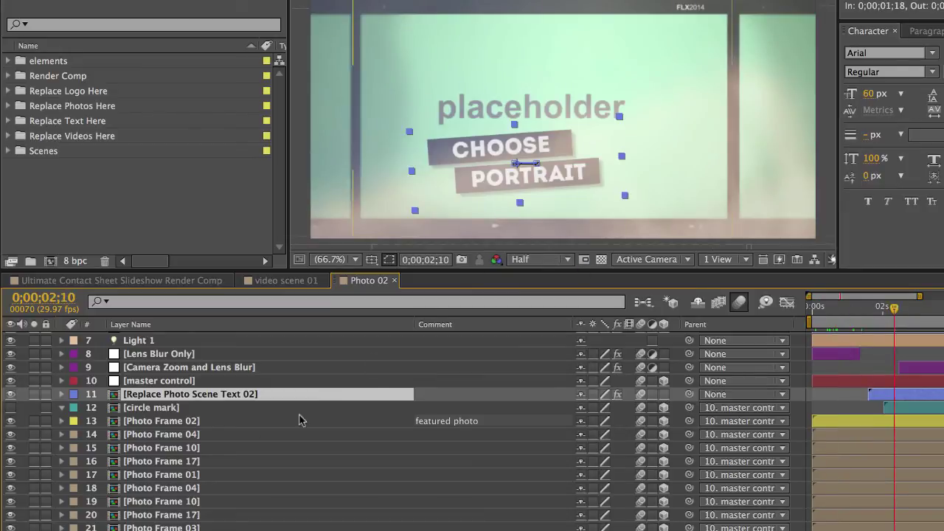
pyautogui.click(147, 409)
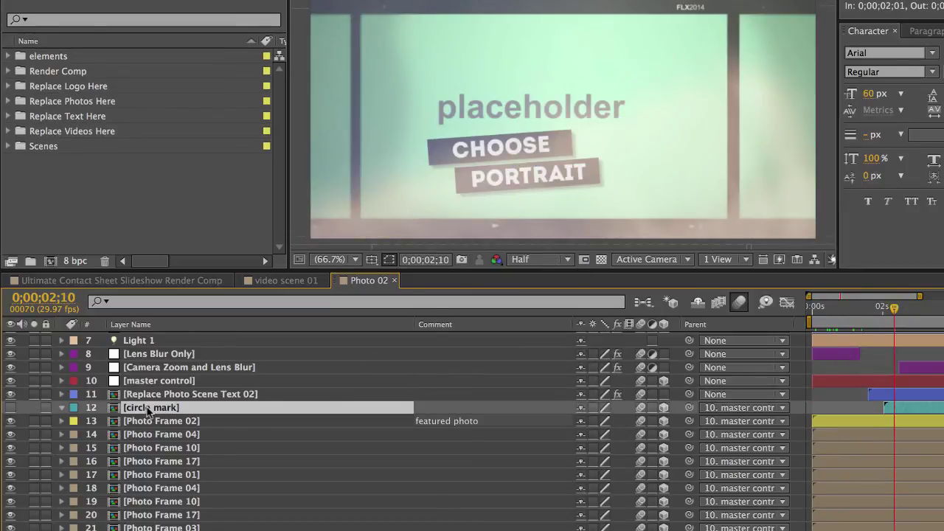
pyautogui.click(10, 408)
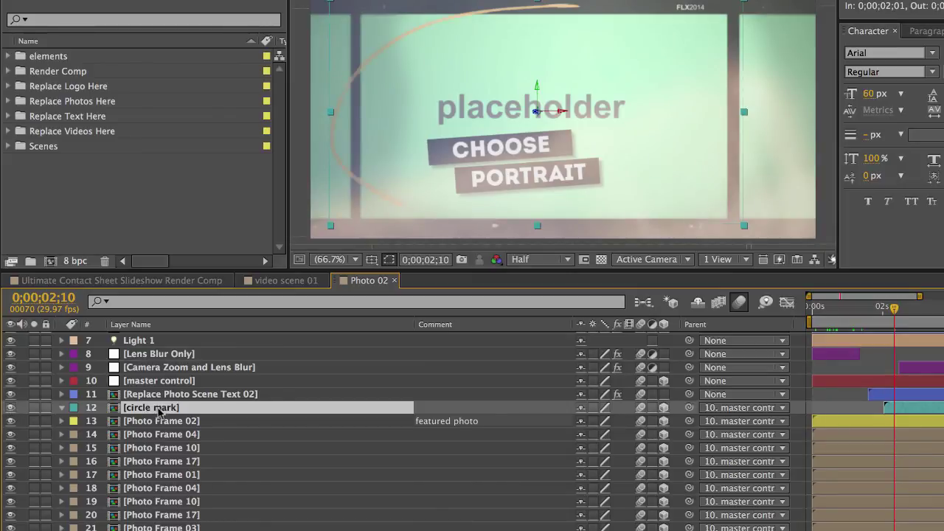
pyautogui.moveTo(903, 310); pyautogui.dragTo(943, 310)
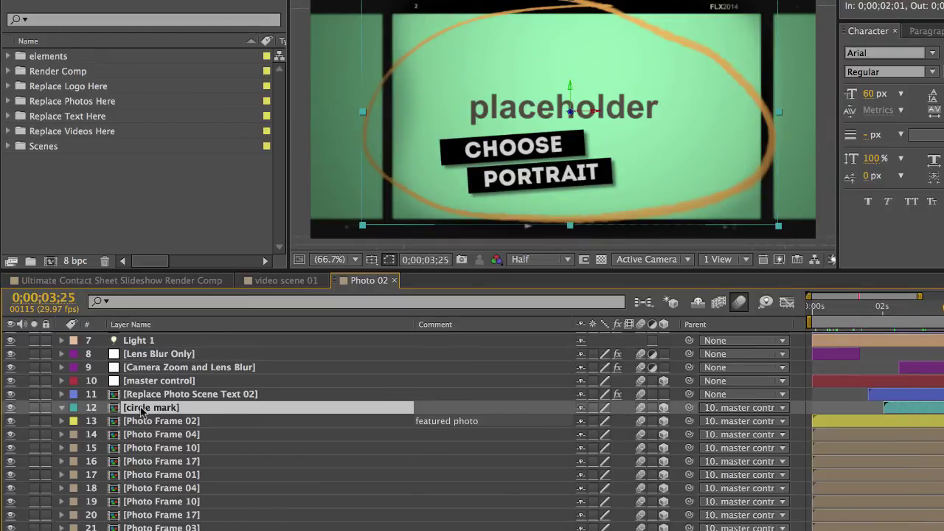
pyautogui.click(10, 408)
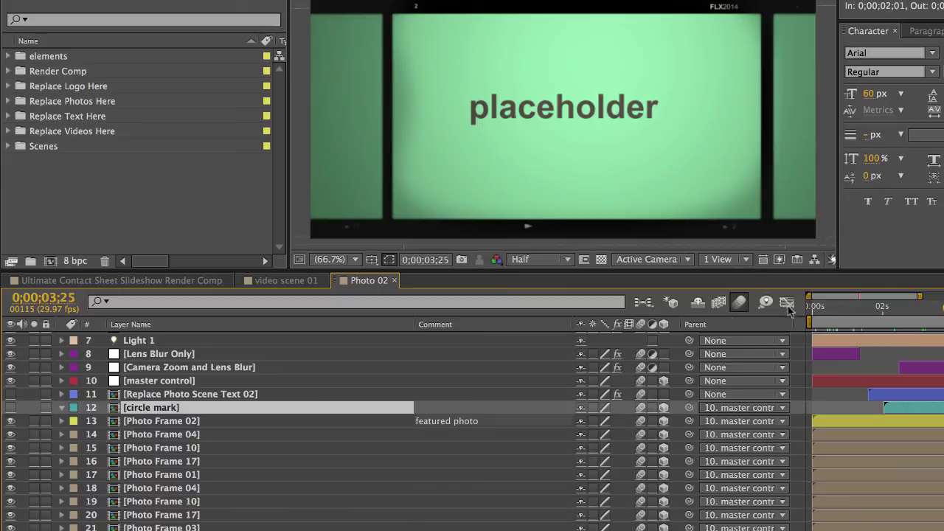
pyautogui.click(876, 309)
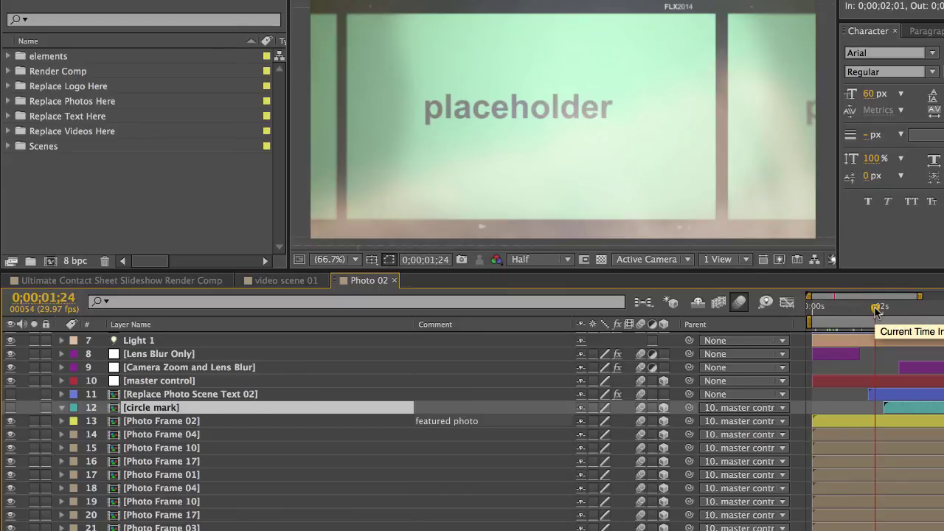
pyautogui.scroll(3, 472, 431)
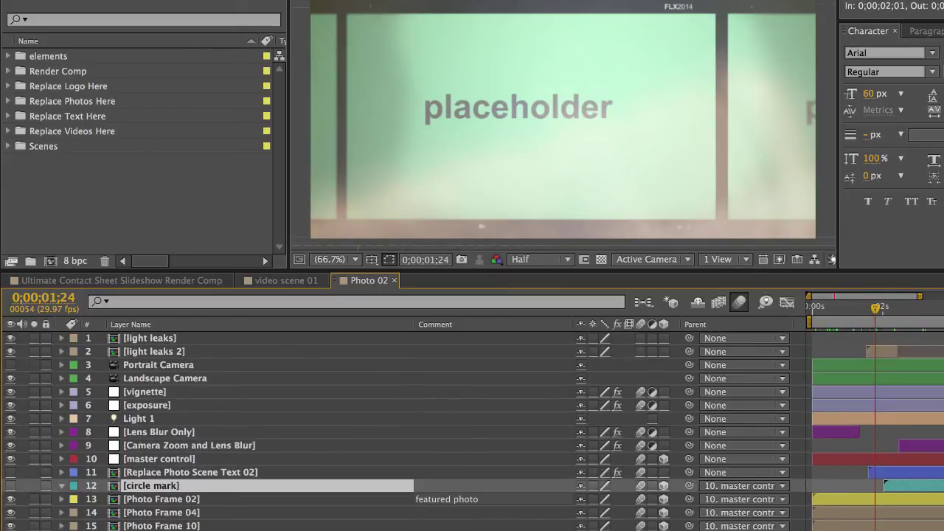
pyautogui.click(843, 310)
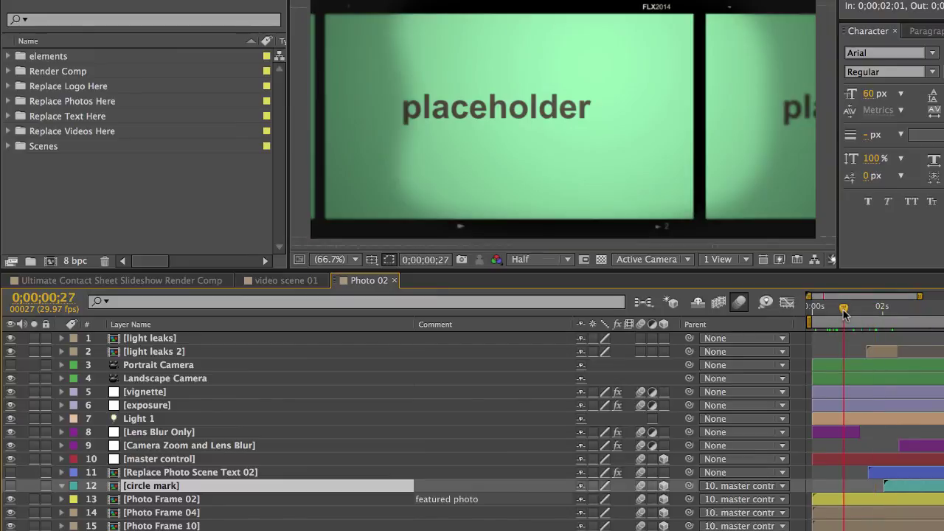
pyautogui.moveTo(839, 316); pyautogui.dragTo(813, 314)
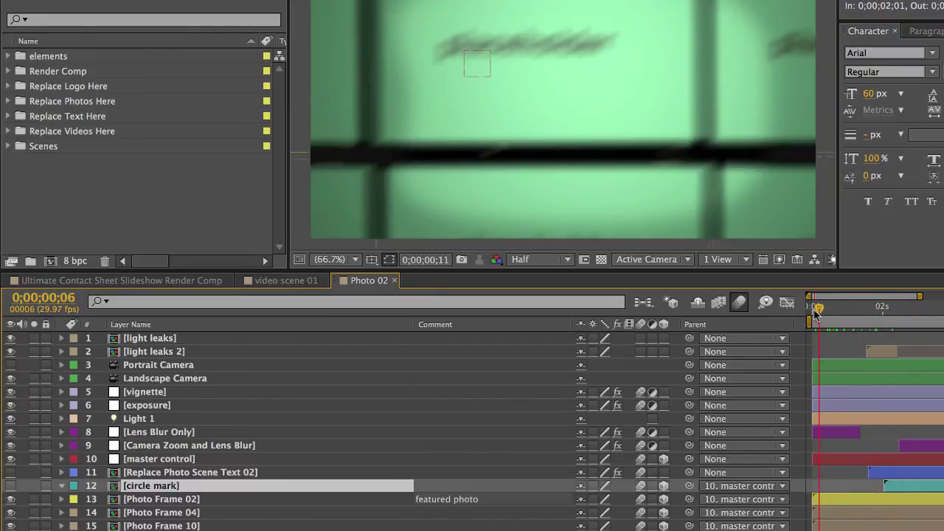